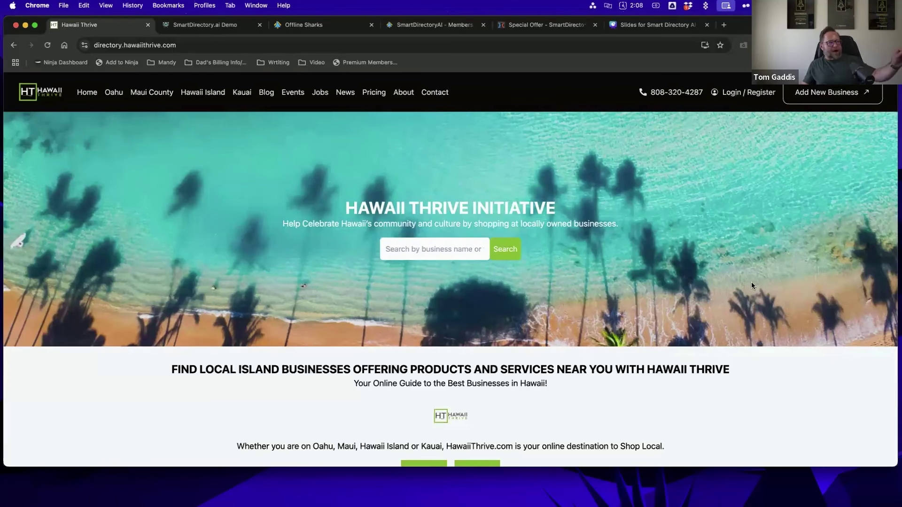
- Look through the directory home page from the hero banner down to the blog section and footer, and return to its start
scroll(753, 286, down, 5)
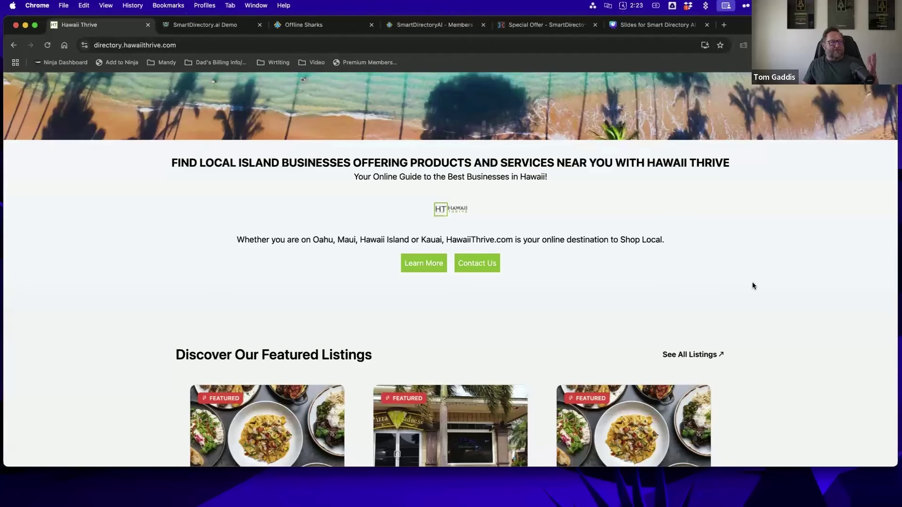
scroll(752, 285, up, 5)
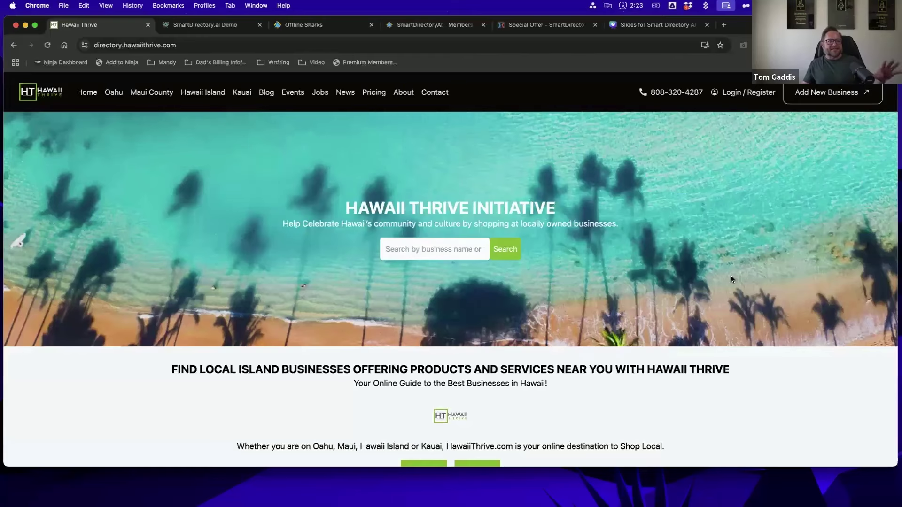
scroll(731, 280, down, 7)
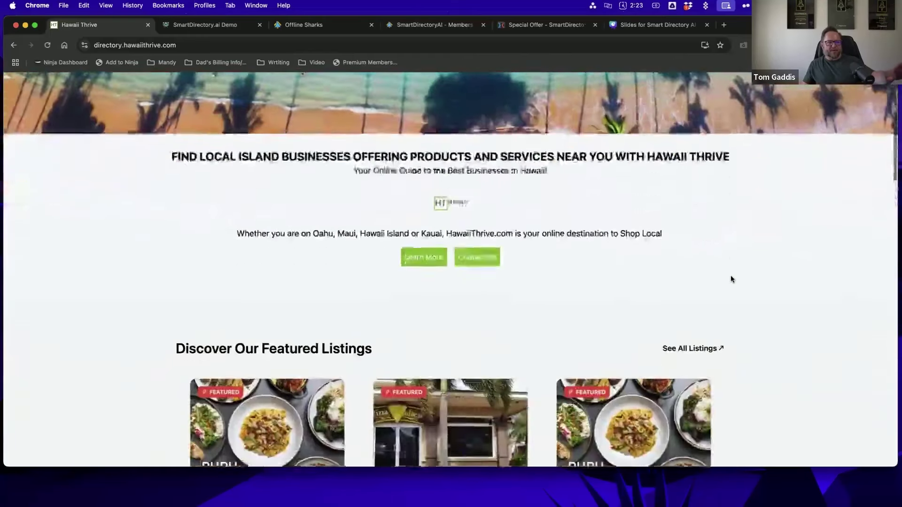
scroll(731, 279, down, 6)
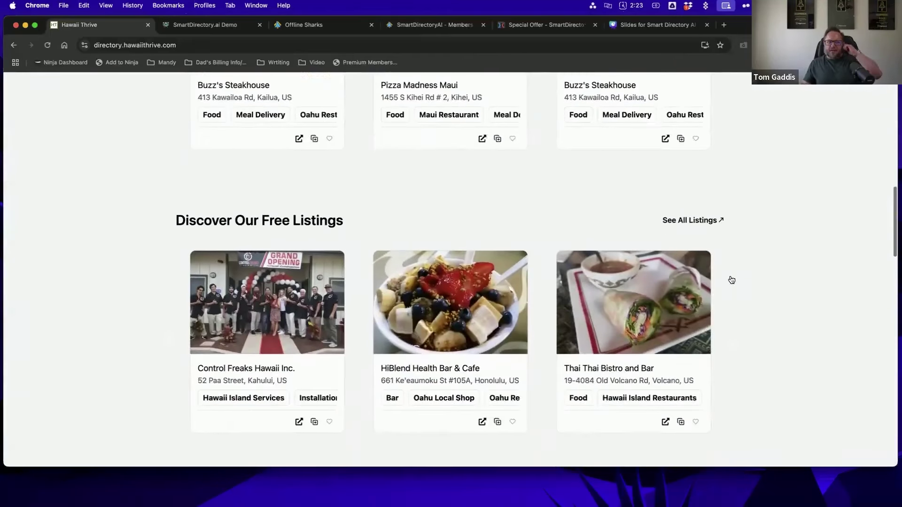
scroll(731, 279, down, 5)
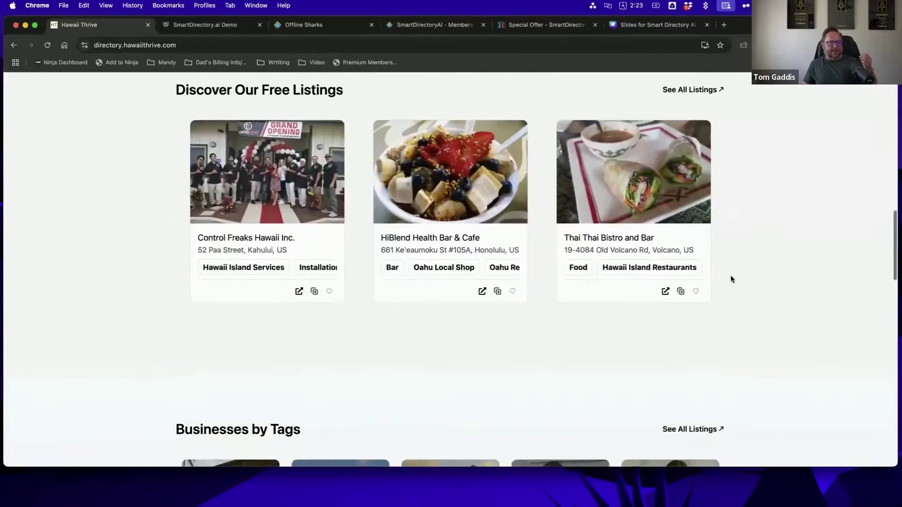
scroll(731, 279, down, 8)
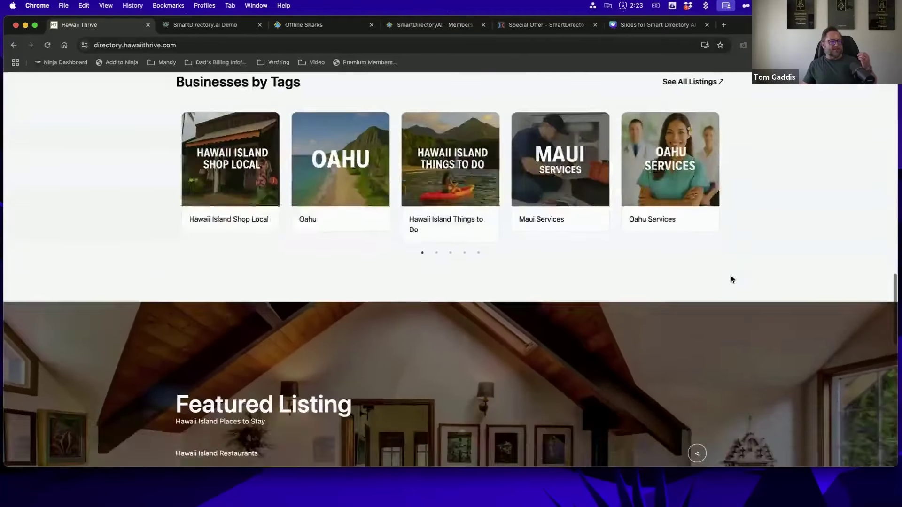
scroll(731, 279, down, 10)
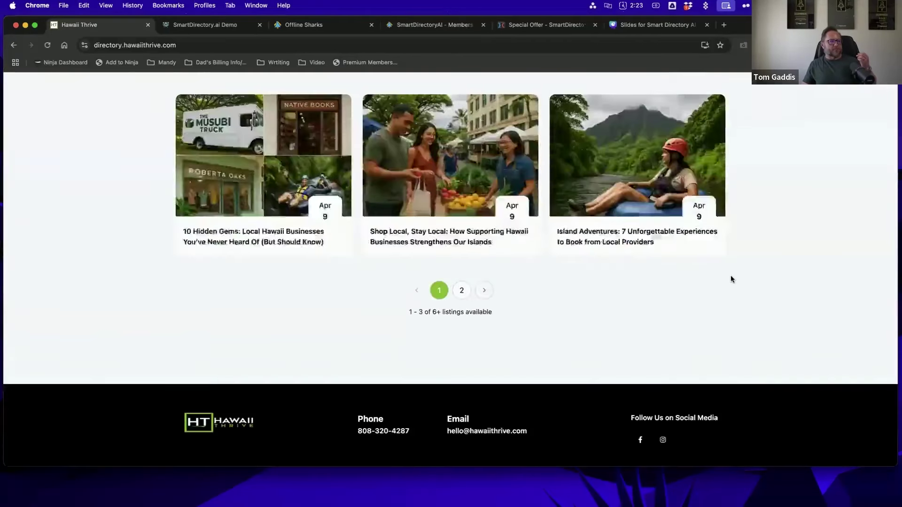
scroll(731, 279, up, 12)
scroll(731, 279, up, 15)
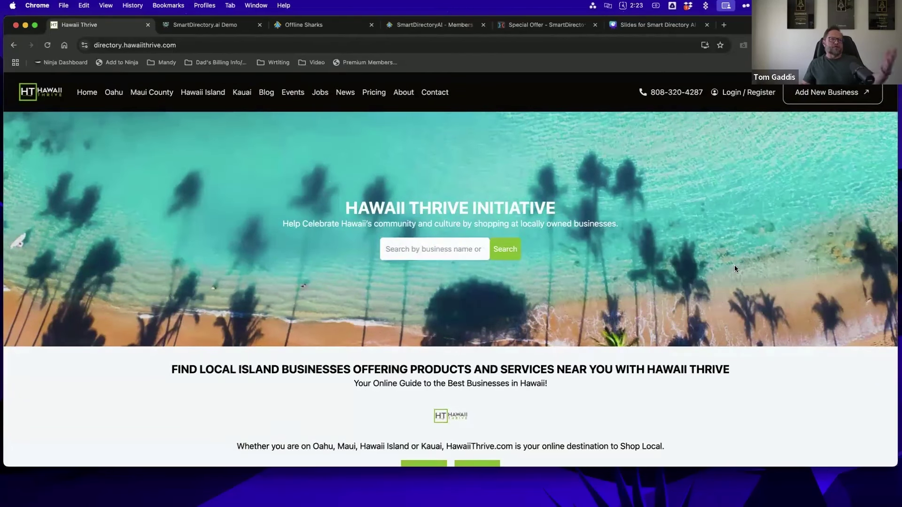
- Search the directory's businesses for "pizza" to review the live suggestions, and clear the search text
click(439, 251)
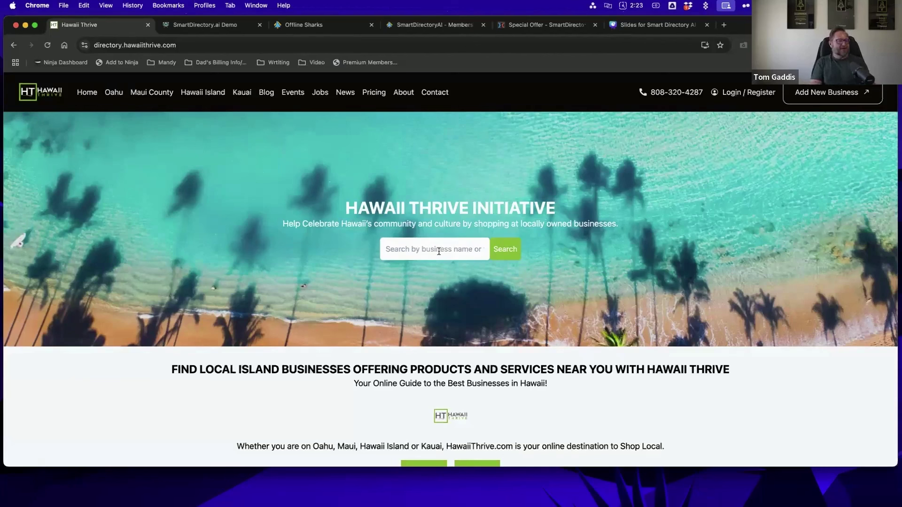
text(pi)
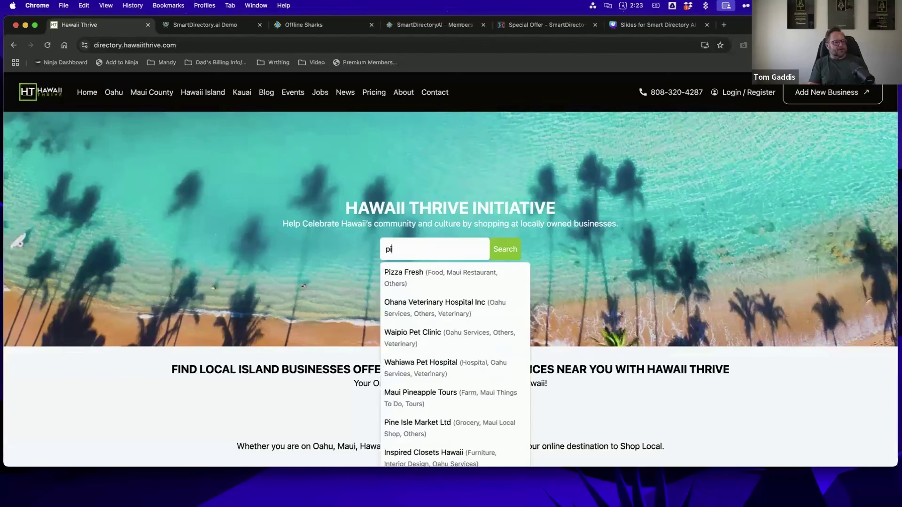
scroll(433, 294, down, 1)
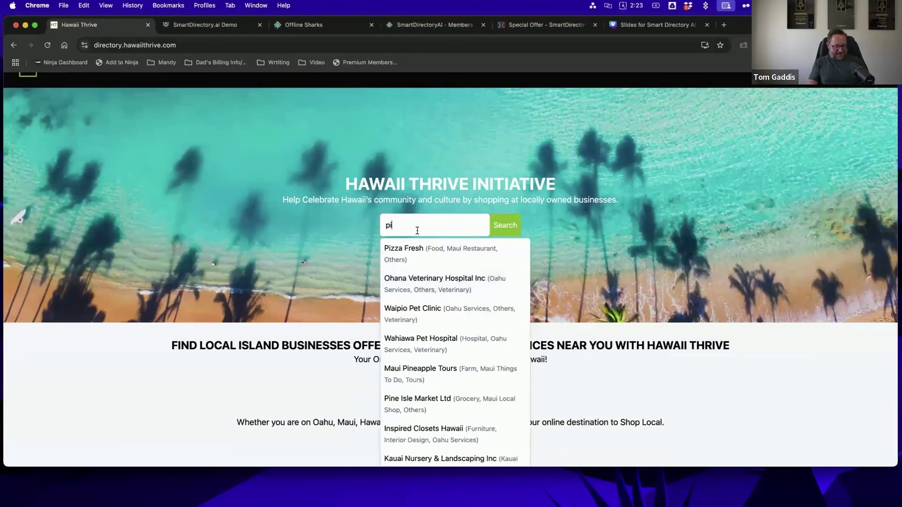
text(zza)
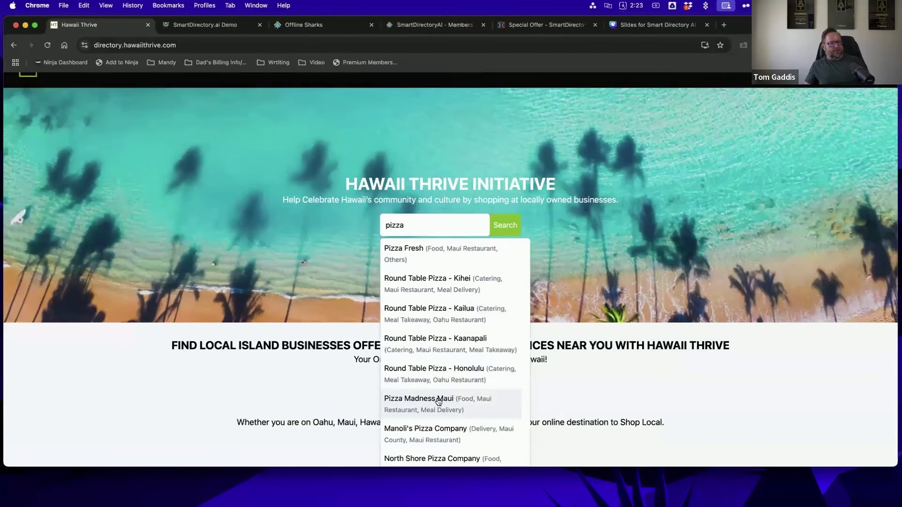
drag(407, 225, 382, 225)
key(BackSpace)
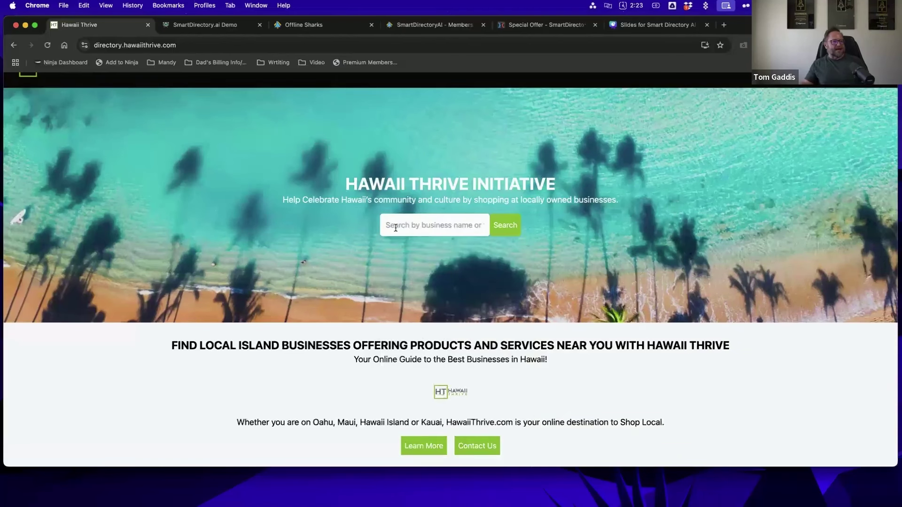
- Open the full business listings page from the home page and look over its entries
scroll(690, 263, down, 7)
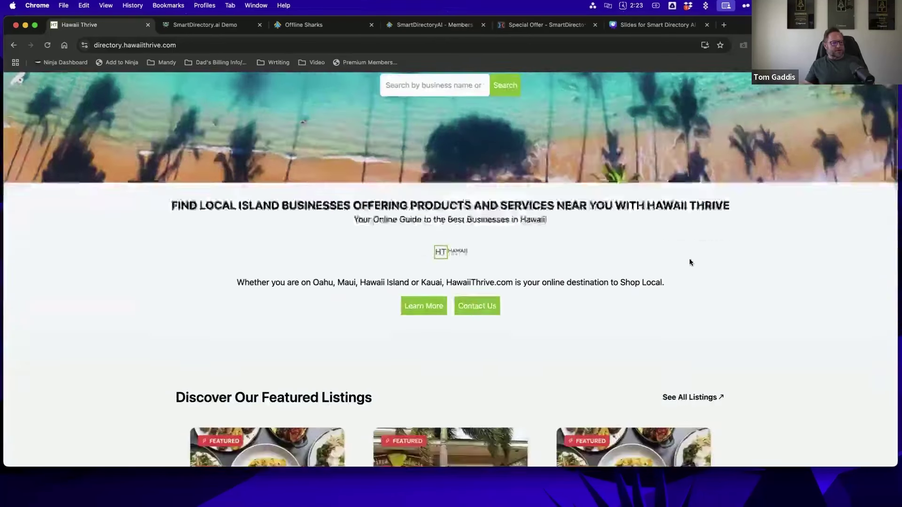
click(696, 207)
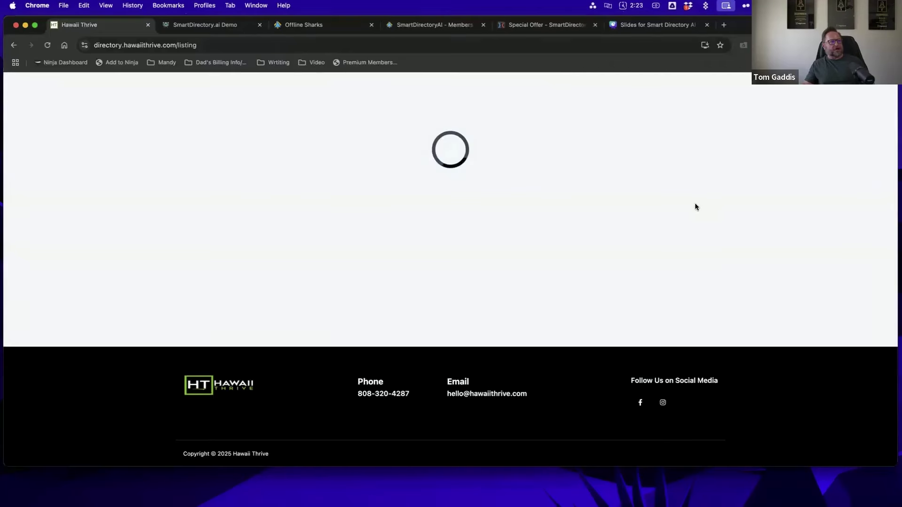
scroll(734, 241, up, 7)
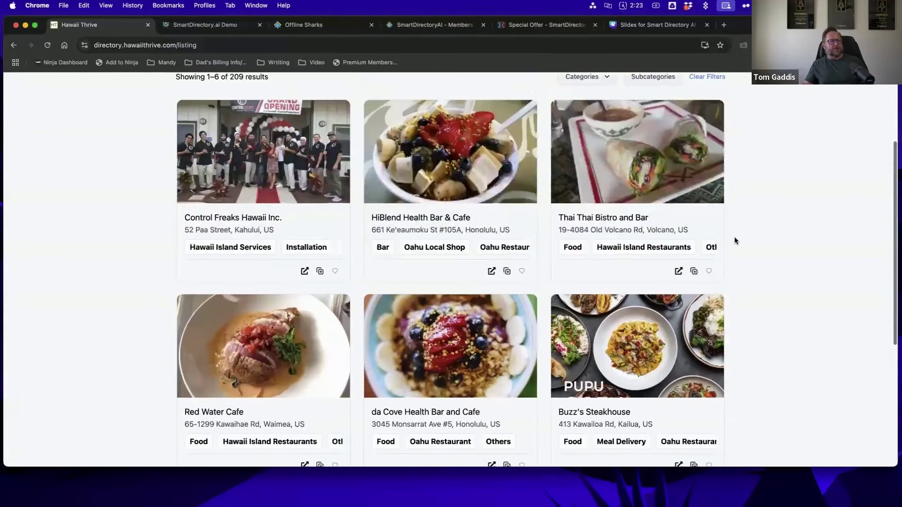
scroll(734, 240, down, 2)
scroll(734, 241, up, 3)
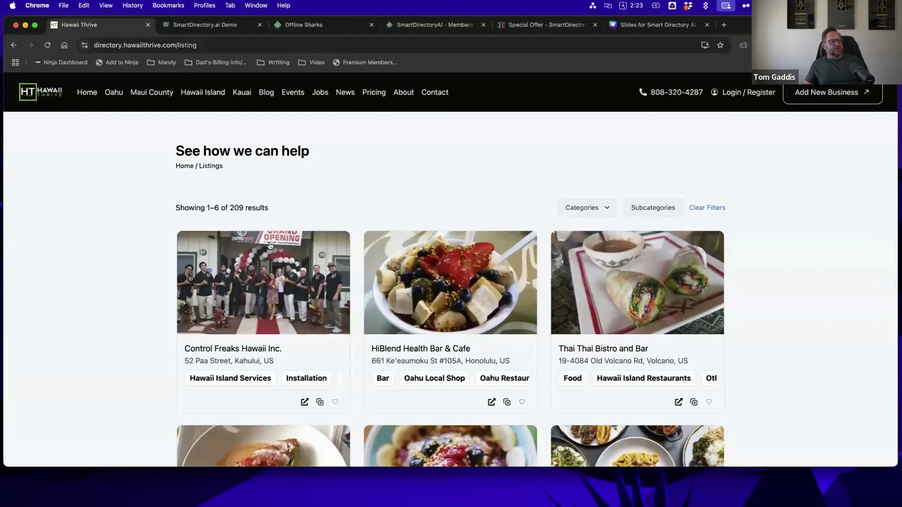
- Filter the listings by the Kauai category and look over the matching businesses
click(607, 210)
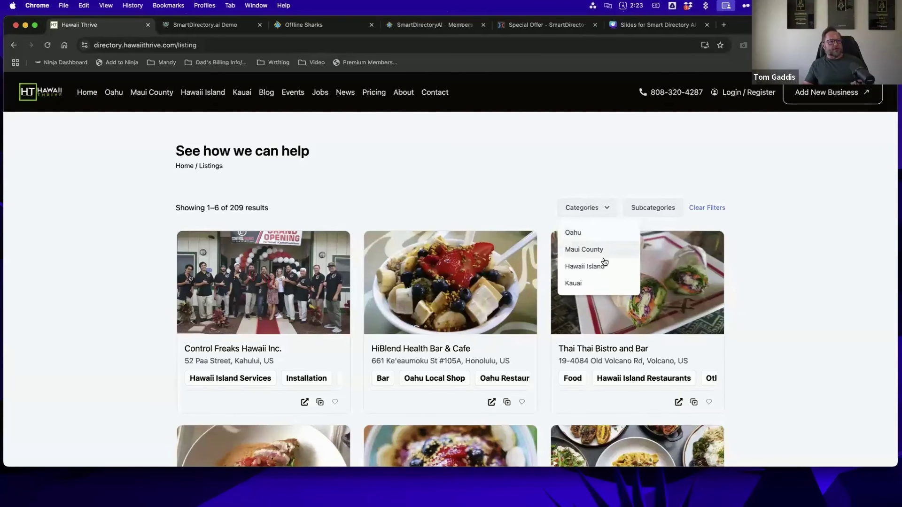
click(573, 285)
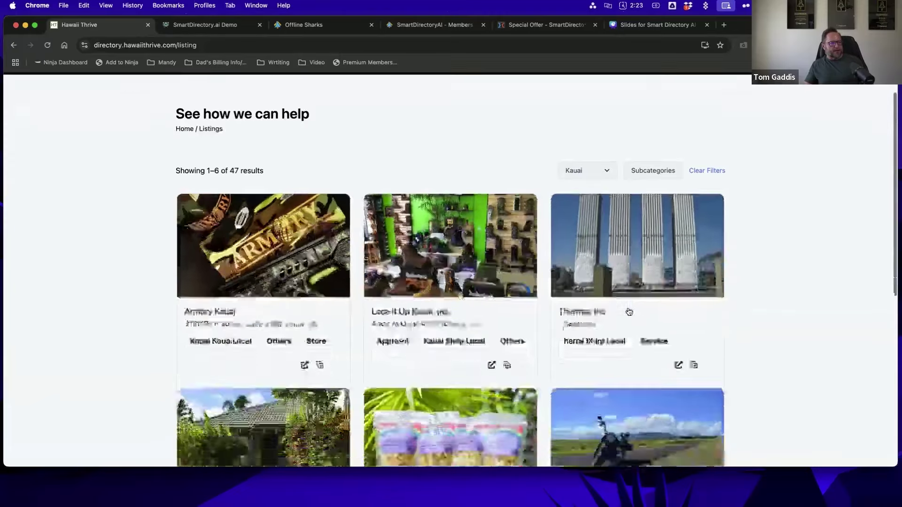
scroll(630, 313, down, 4)
scroll(629, 313, up, 5)
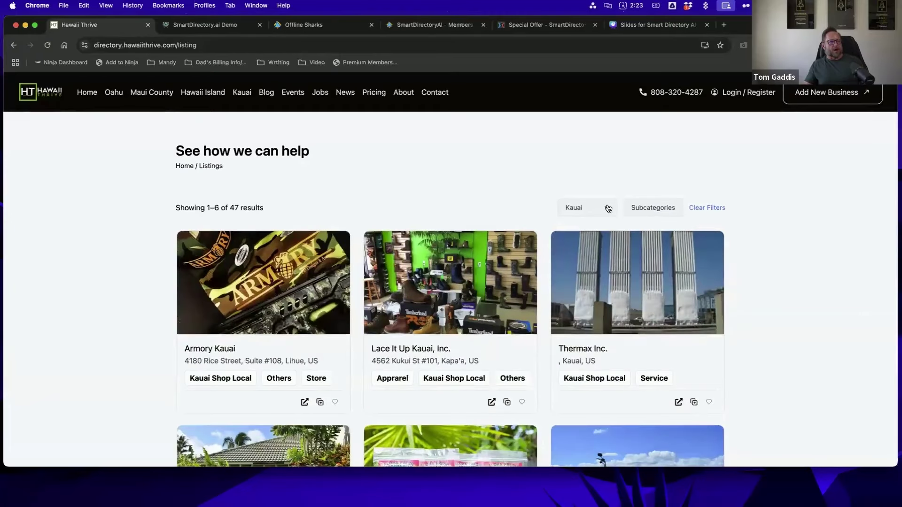
- Switch the listings' category filter to Oahu and look over the matching businesses
click(606, 208)
click(573, 233)
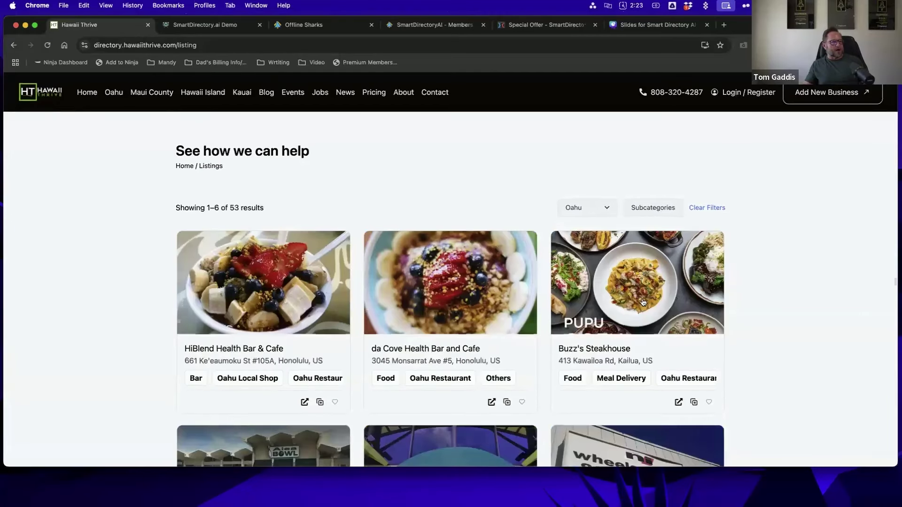
scroll(643, 302, down, 4)
scroll(643, 302, up, 5)
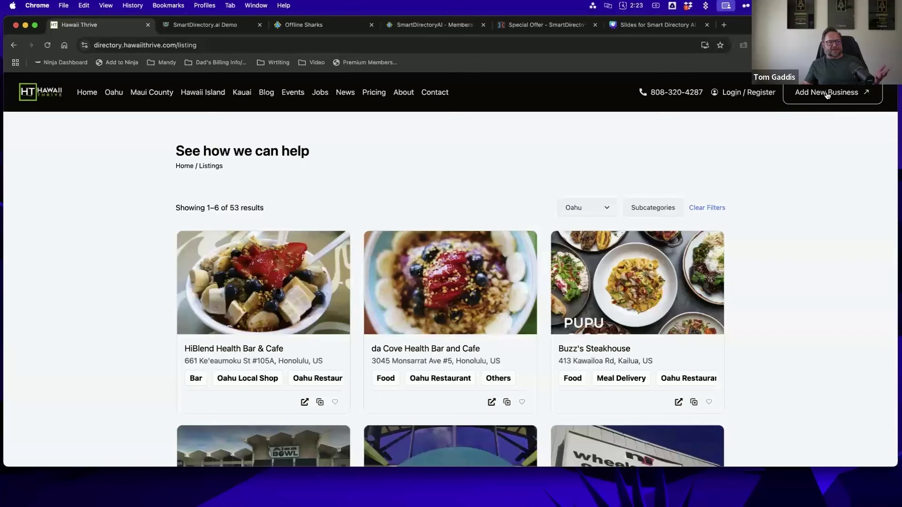
- Review the subcategories offered for the islands in the site navigation and open the Blog page
mouse_move(116, 92)
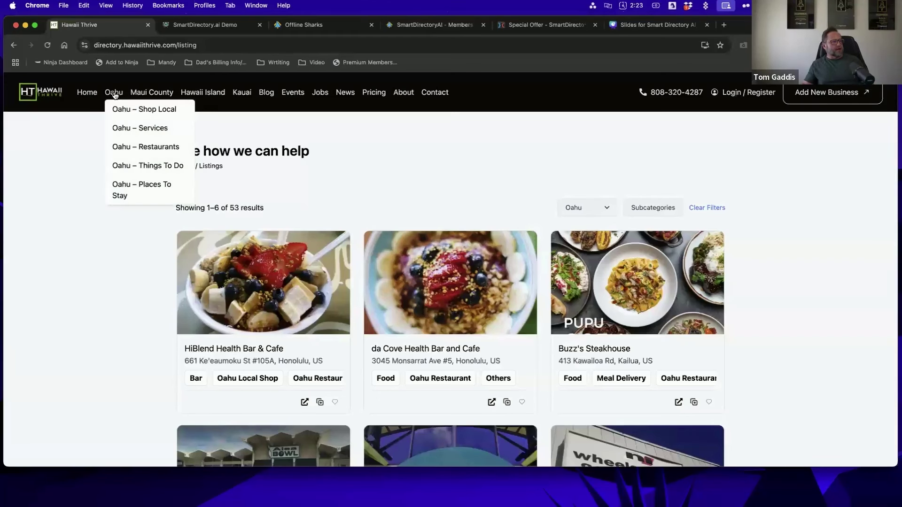
mouse_move(142, 95)
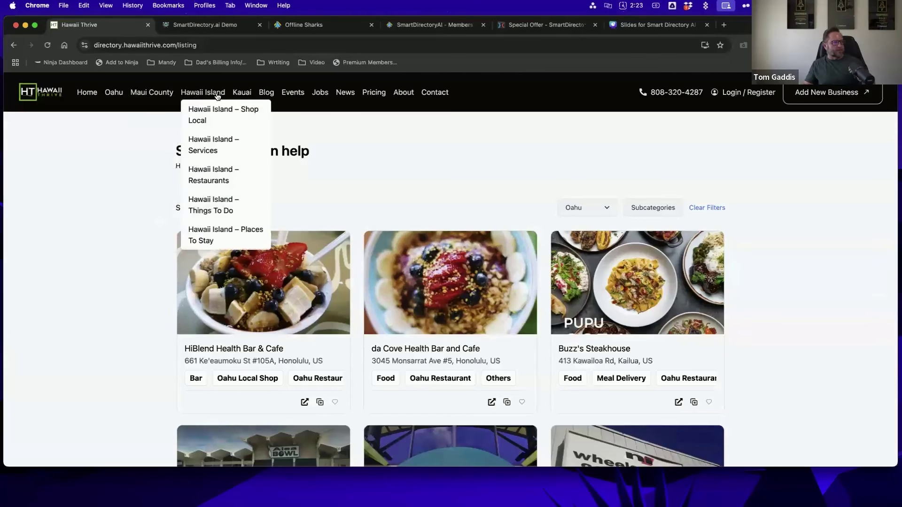
click(266, 94)
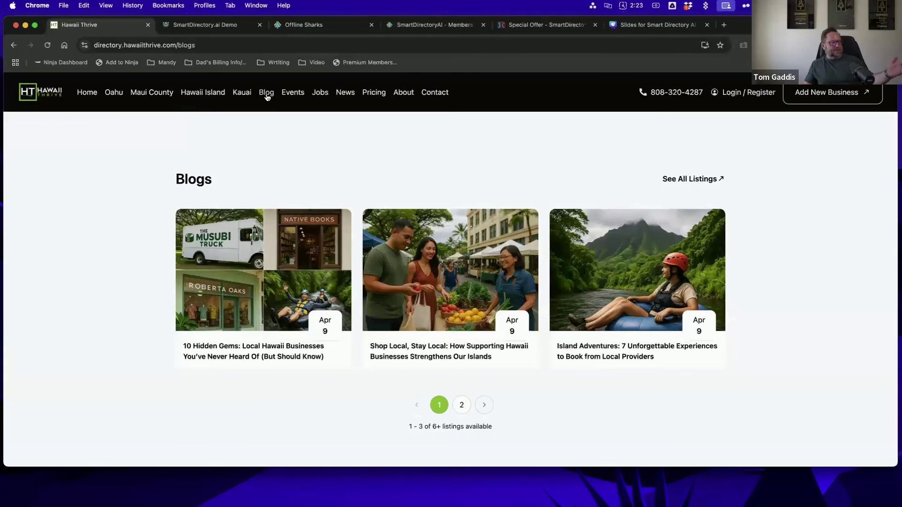
- Open the Events page and view the details of the Maui Marathon & Half Marathon event
click(292, 95)
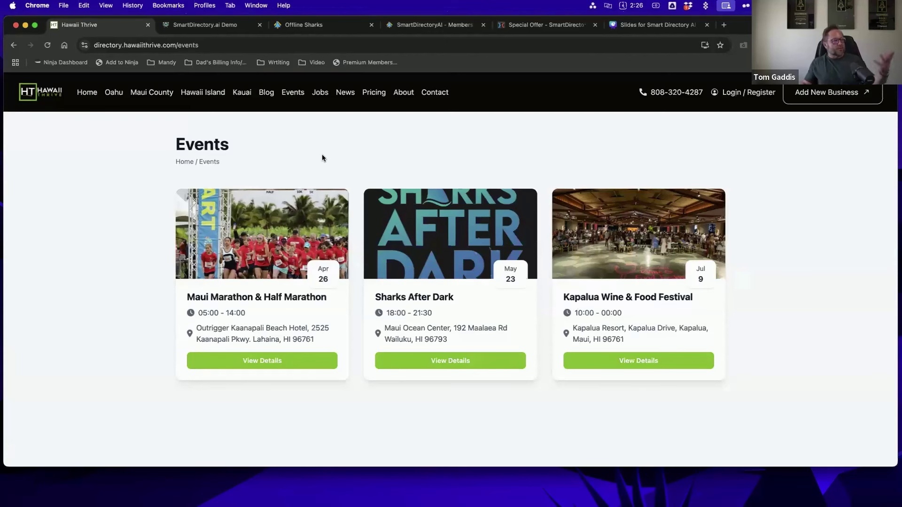
click(249, 258)
scroll(506, 268, down, 5)
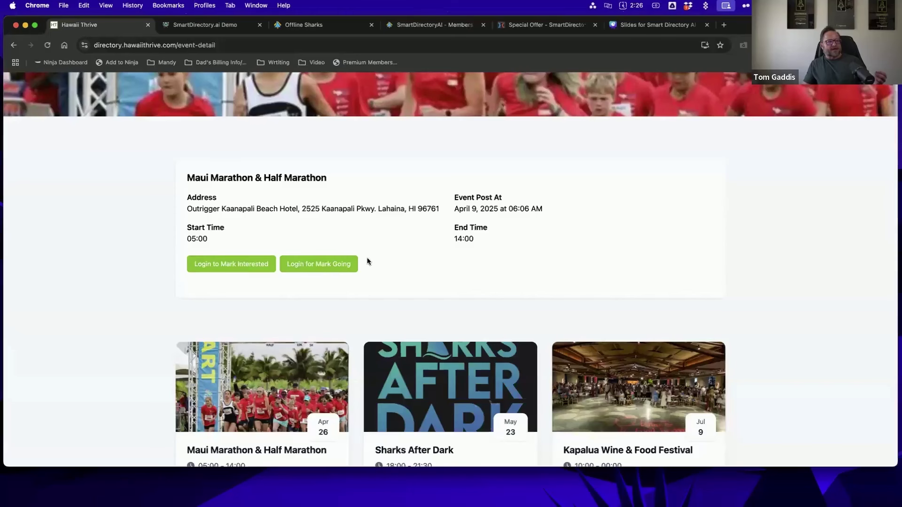
scroll(451, 311, up, 5)
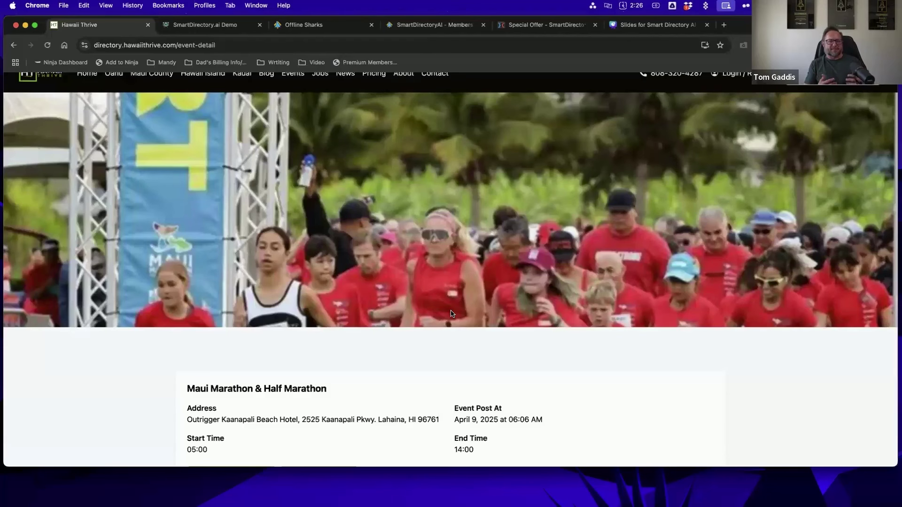
scroll(423, 282, up, 2)
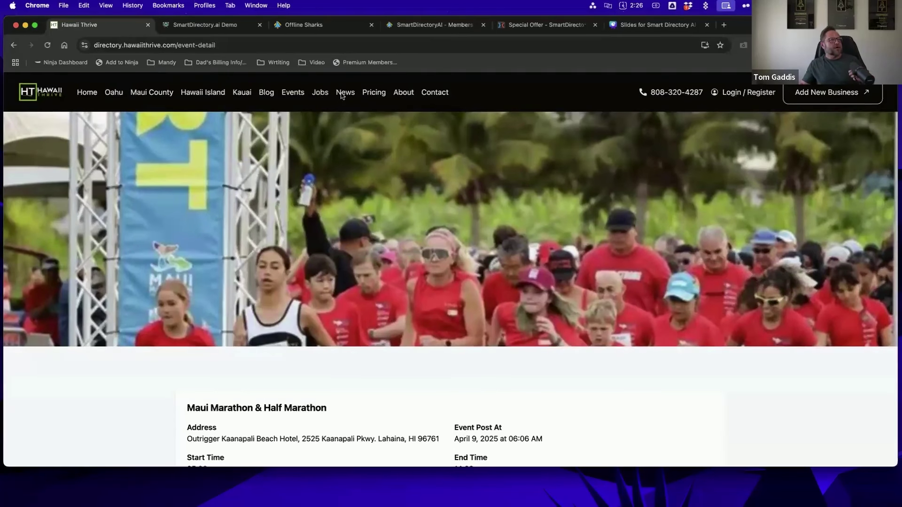
- Open the Jobs page and read the Maui Merchandiser job's details through to its application option
click(315, 97)
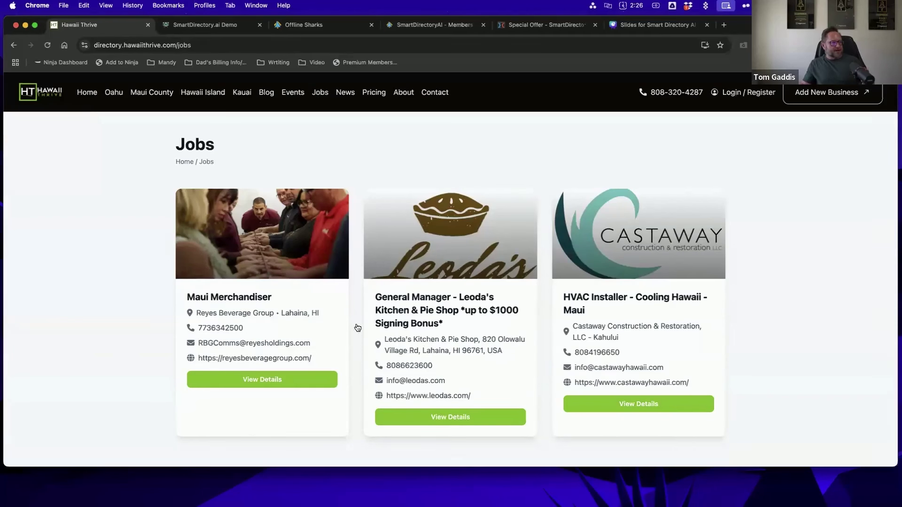
click(274, 380)
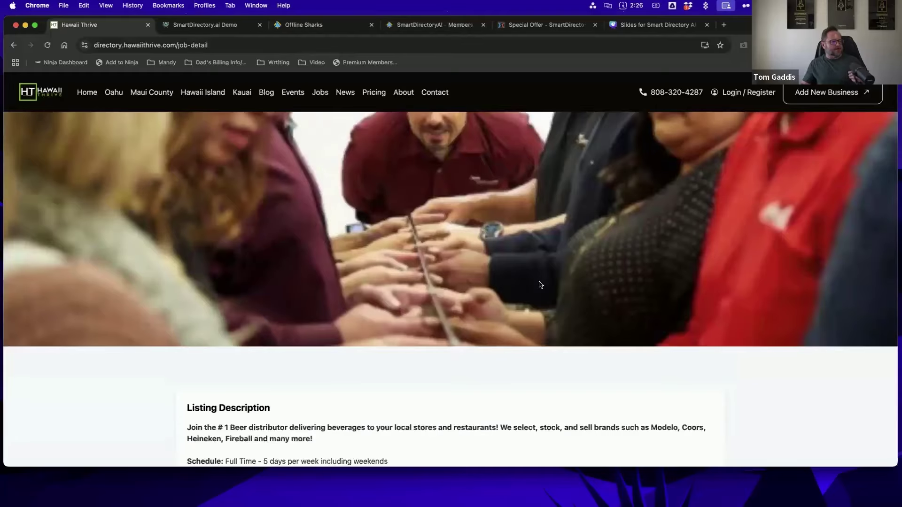
scroll(541, 283, down, 6)
scroll(542, 284, down, 10)
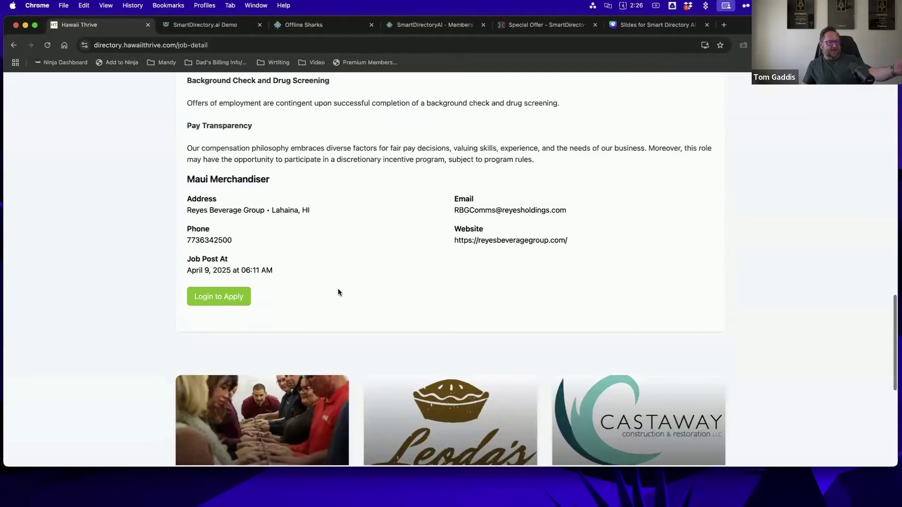
scroll(338, 288, up, 15)
scroll(338, 288, up, 8)
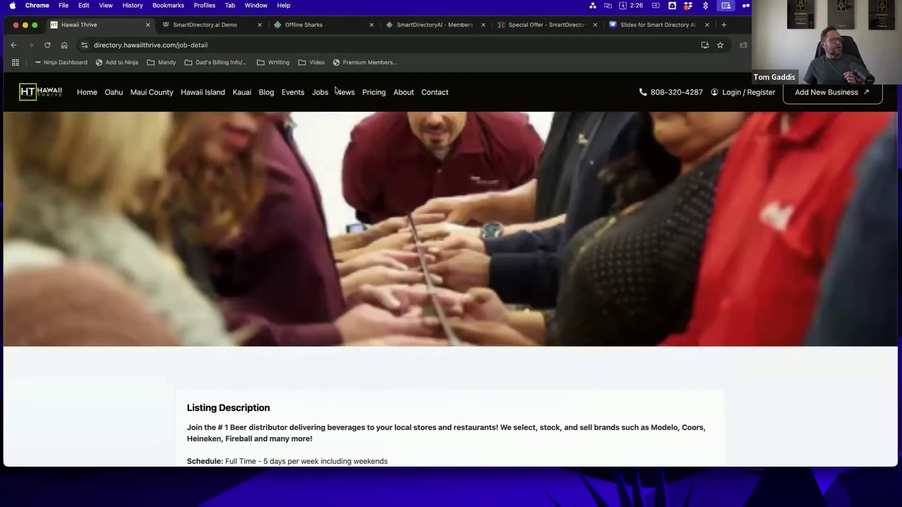
- View the directory's news feed and open its pricing plans page
click(340, 96)
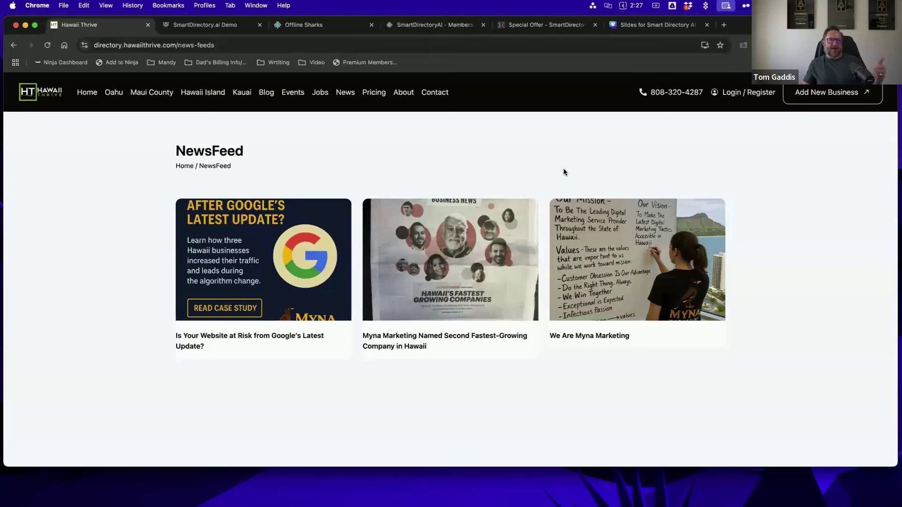
click(374, 92)
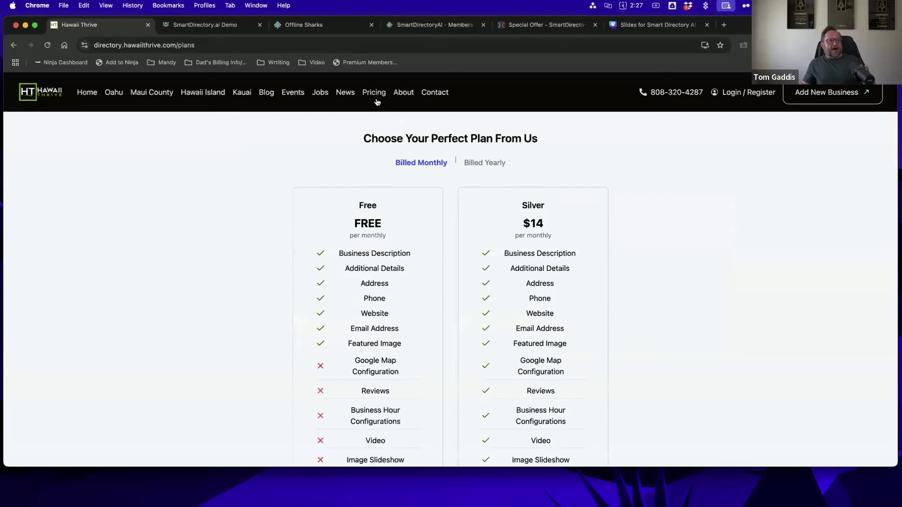
- Show the yearly billing prices for the directory's Free and Silver plans and look over their features
click(496, 167)
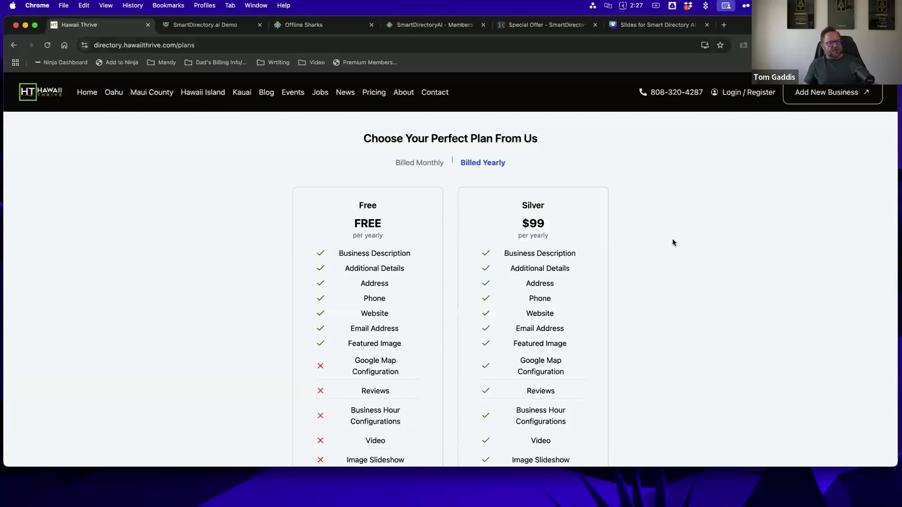
scroll(673, 242, down, 1)
scroll(672, 243, up, 1)
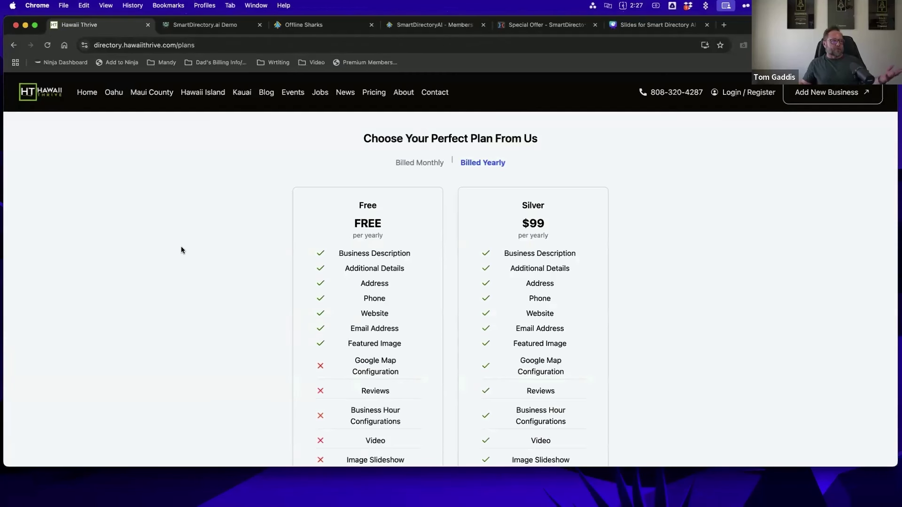
- Switch to the SmartDirectory.ai demo site and view the El Fuego Cantina listing's photos, business description and address map
click(216, 27)
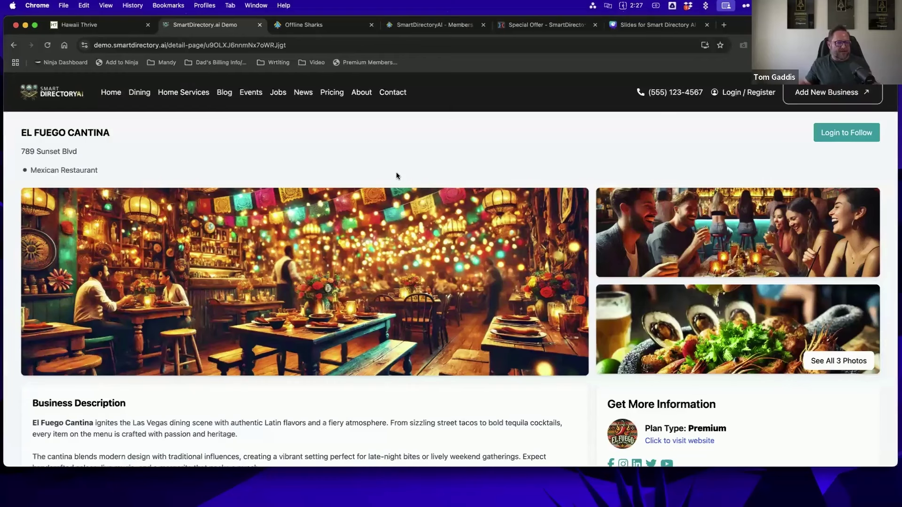
scroll(396, 176, down, 1)
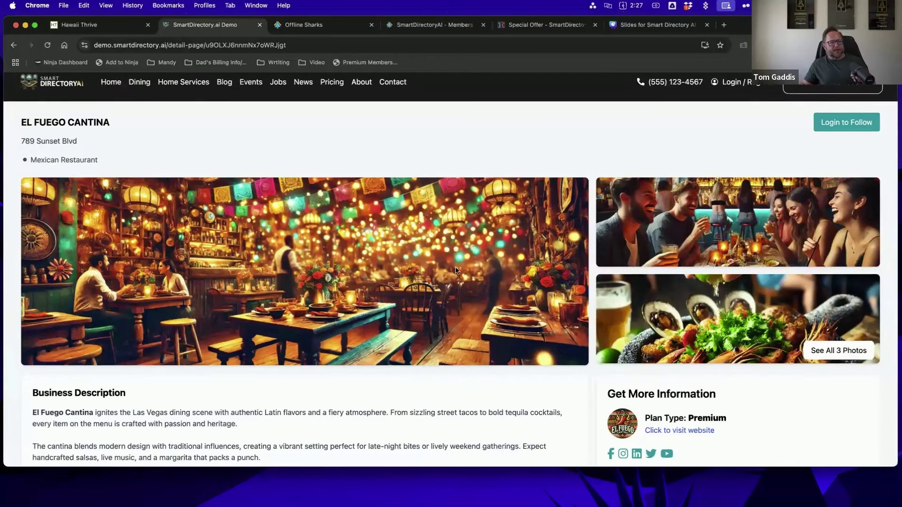
scroll(595, 266, down, 3)
scroll(596, 264, down, 2)
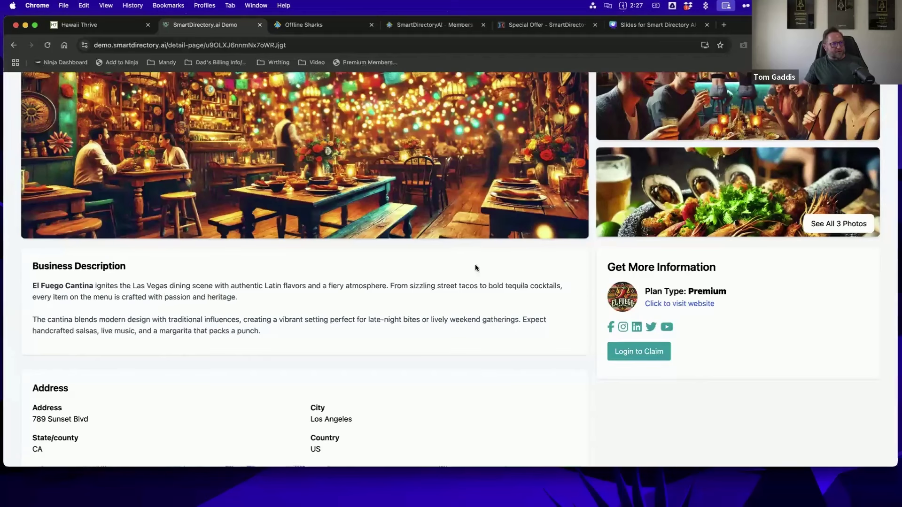
scroll(529, 254, down, 2)
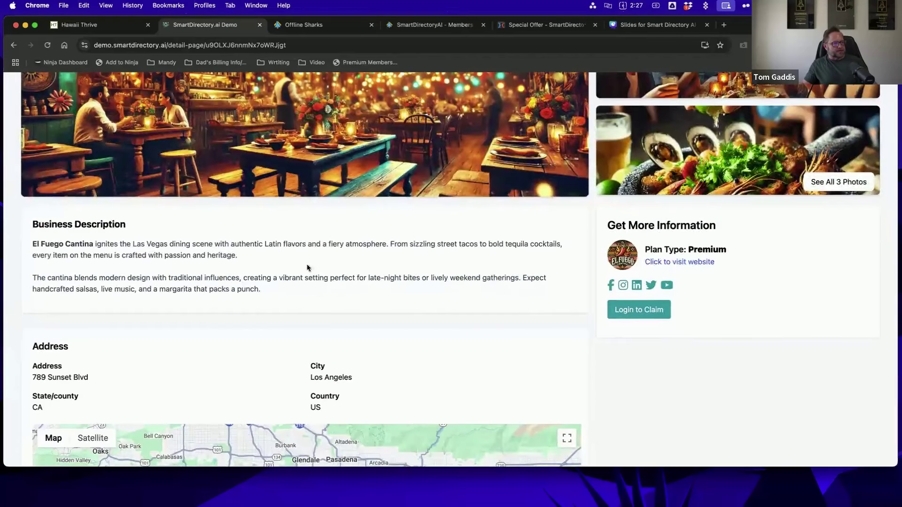
scroll(436, 244, down, 3)
scroll(436, 243, down, 1)
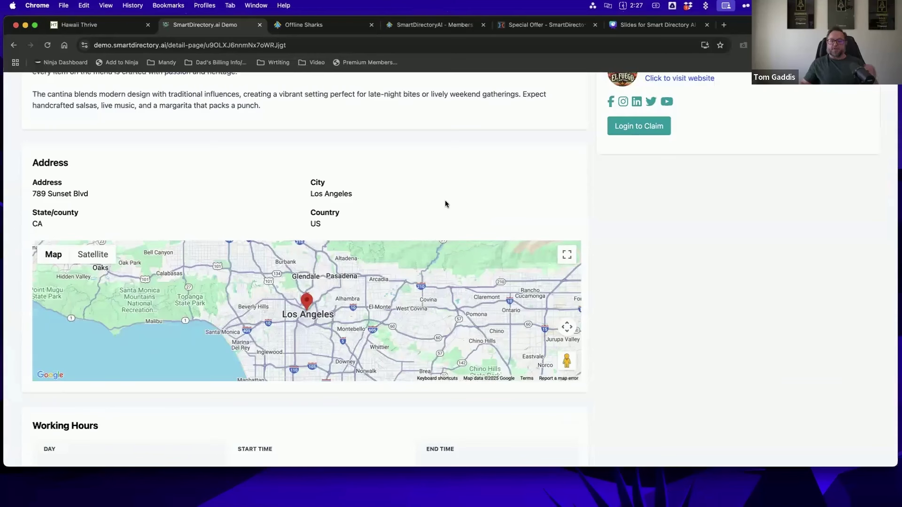
- Examine the listing's working hours, reviews, review form and team section, and return to the start of the listing
scroll(446, 203, down, 5)
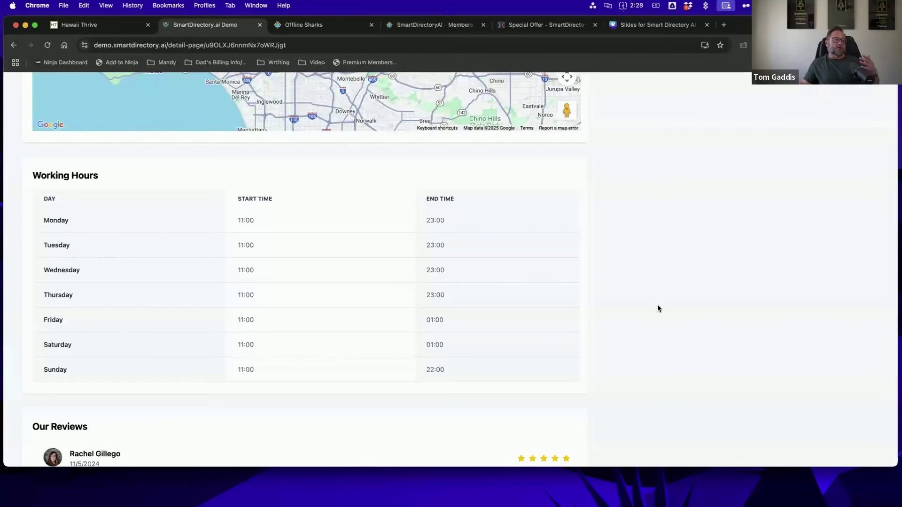
scroll(544, 276, down, 3)
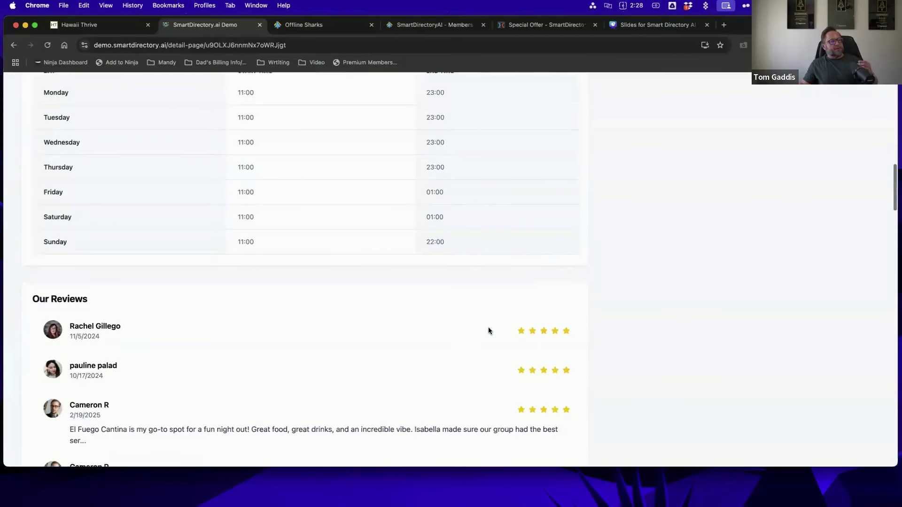
scroll(489, 331, down, 2)
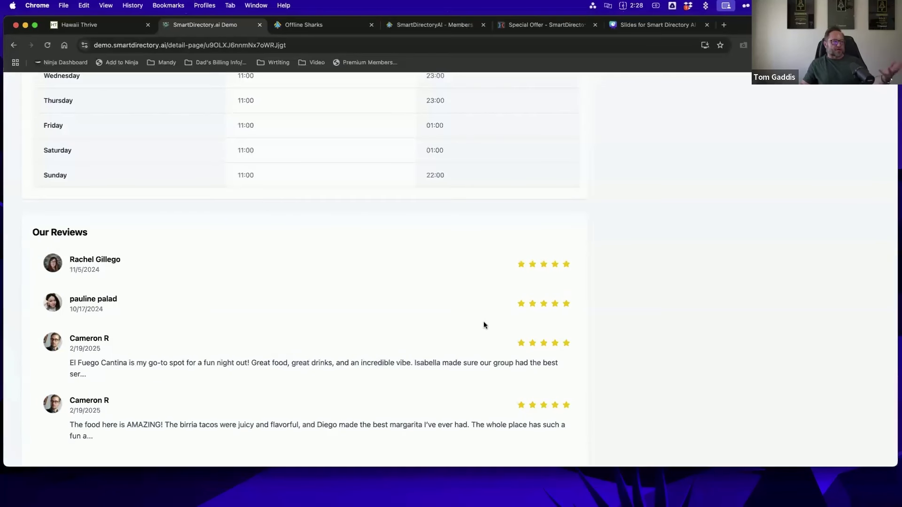
scroll(483, 325, down, 1)
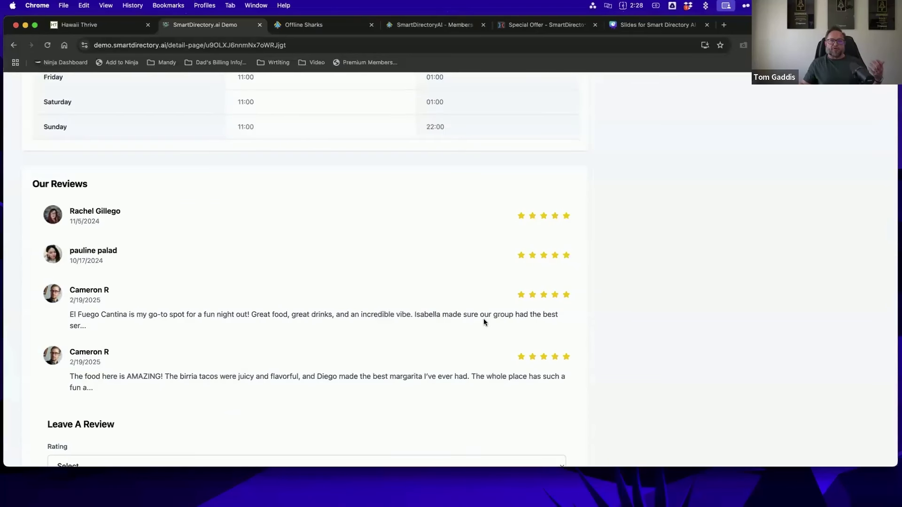
scroll(480, 285, down, 5)
scroll(308, 288, down, 1)
scroll(422, 282, down, 3)
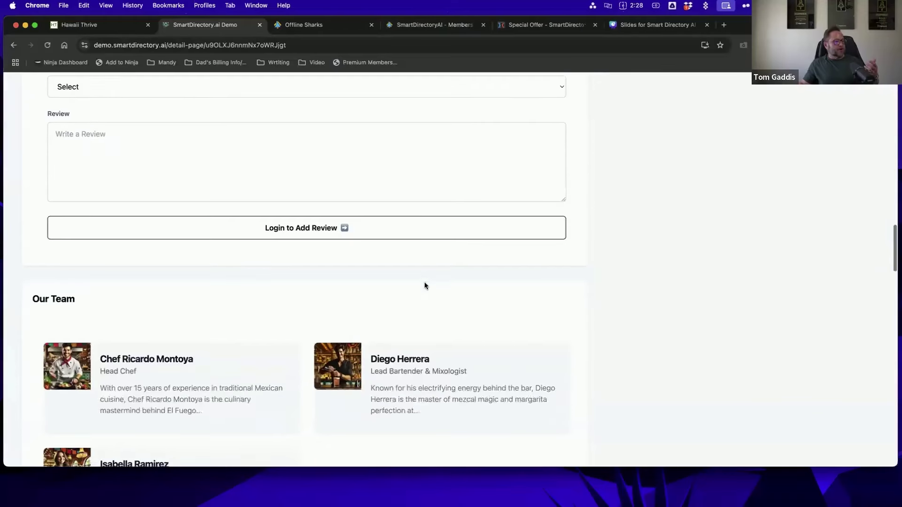
scroll(429, 297, down, 2)
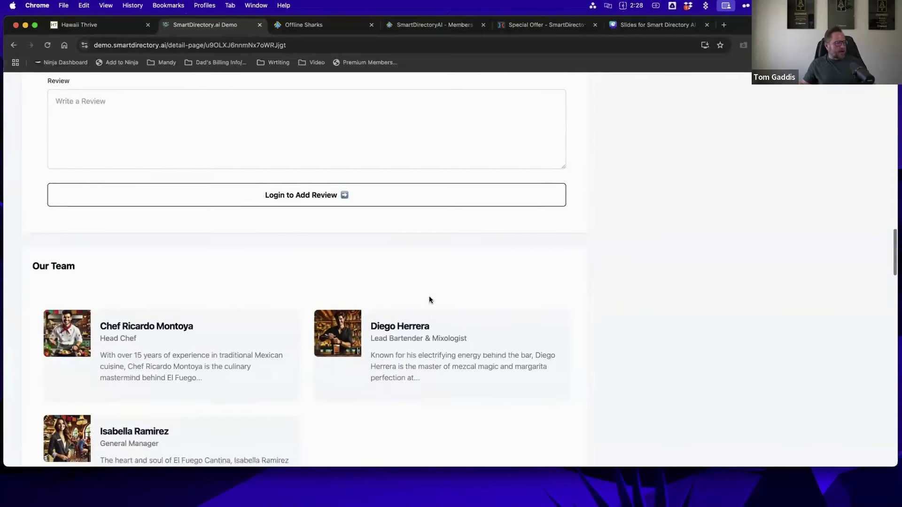
scroll(429, 298, down, 2)
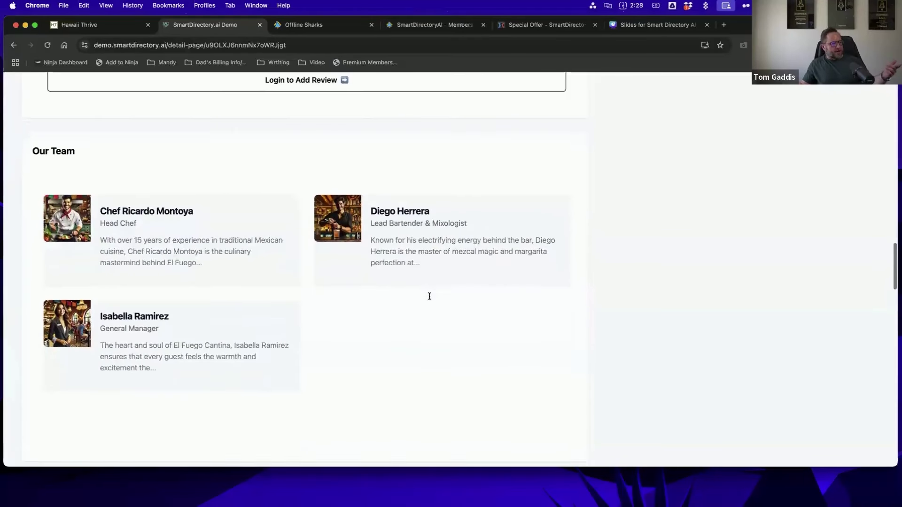
scroll(430, 296, down, 2)
scroll(429, 296, up, 10)
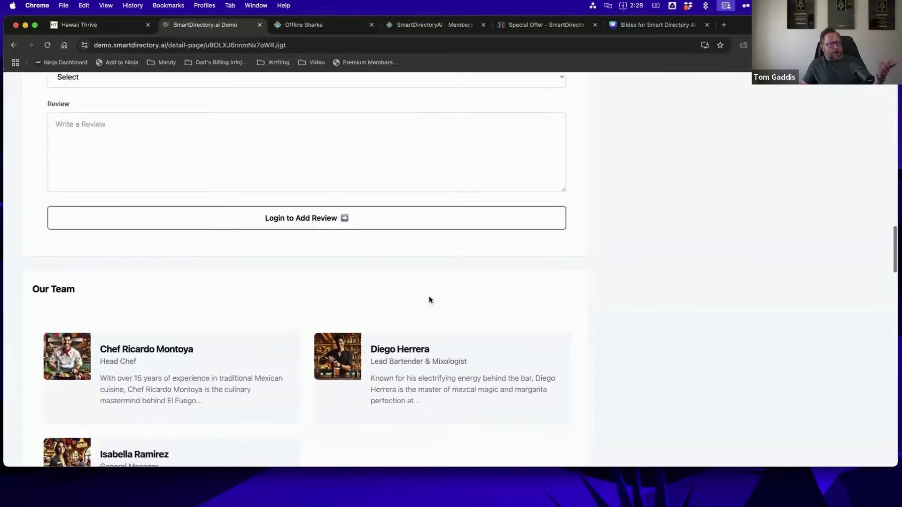
scroll(430, 296, up, 20)
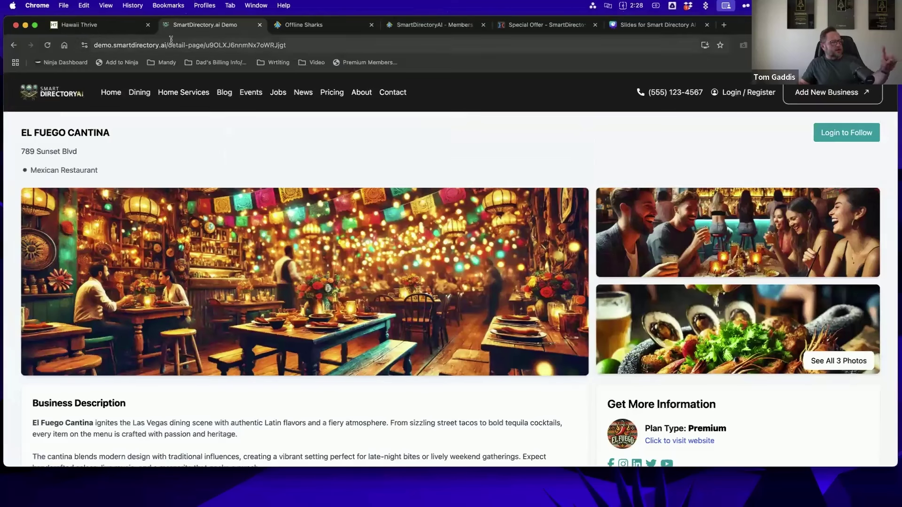
- Switch to the Offline Sharks CRM, search its App Marketplace for "smart directory" and open the SmartDirectory.Ai app's overview
click(318, 28)
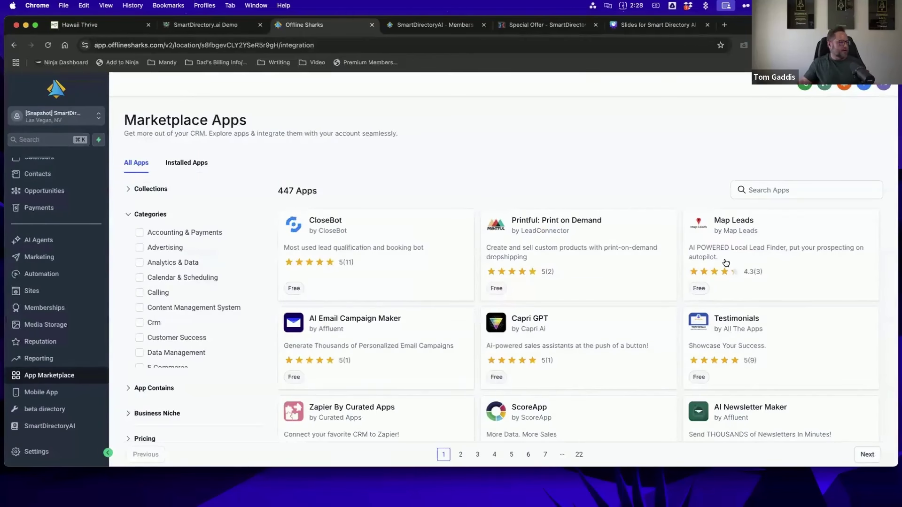
drag(891, 466, 895, 483)
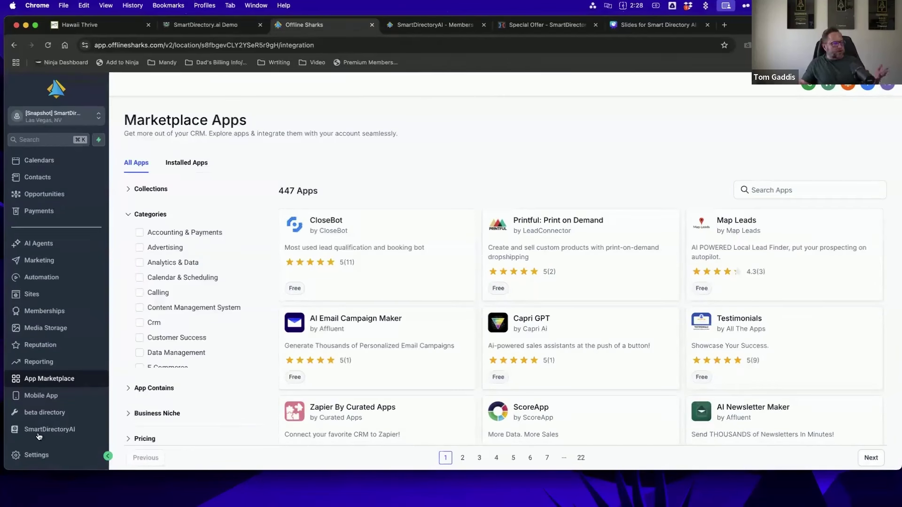
click(762, 191)
text(sma)
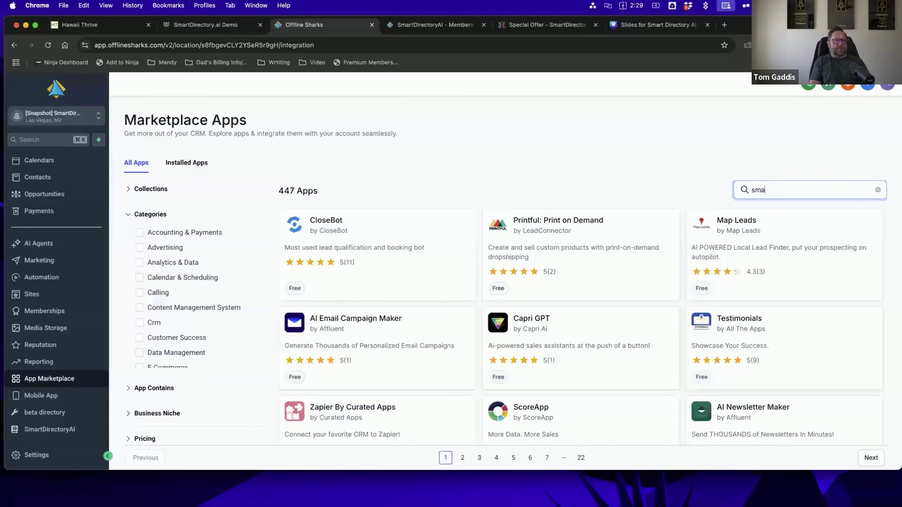
text(rt directory)
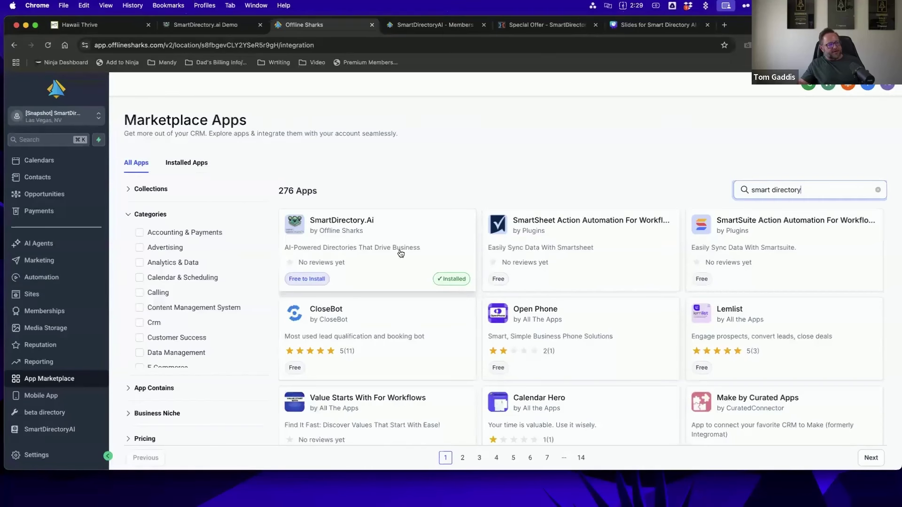
click(377, 251)
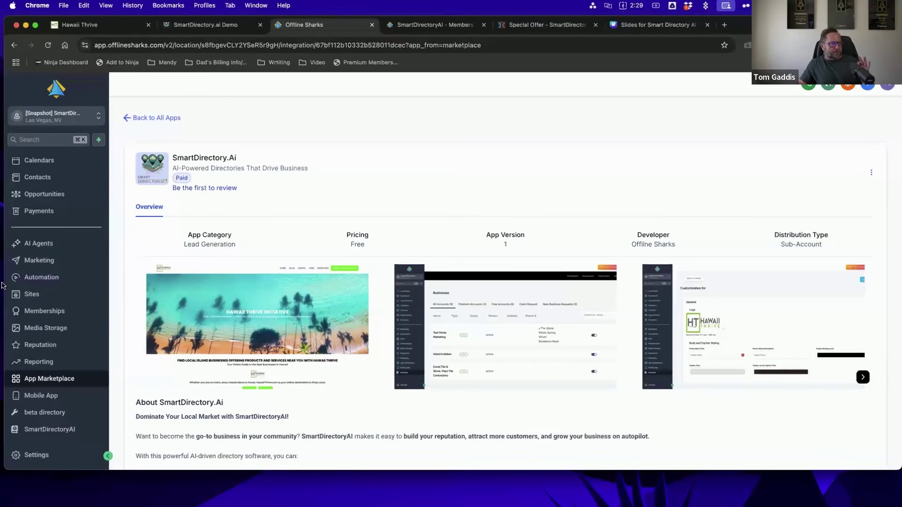
- Open the SmartDirectoryAI dashboard and look over its listing totals, view statistics and recent activities
click(48, 430)
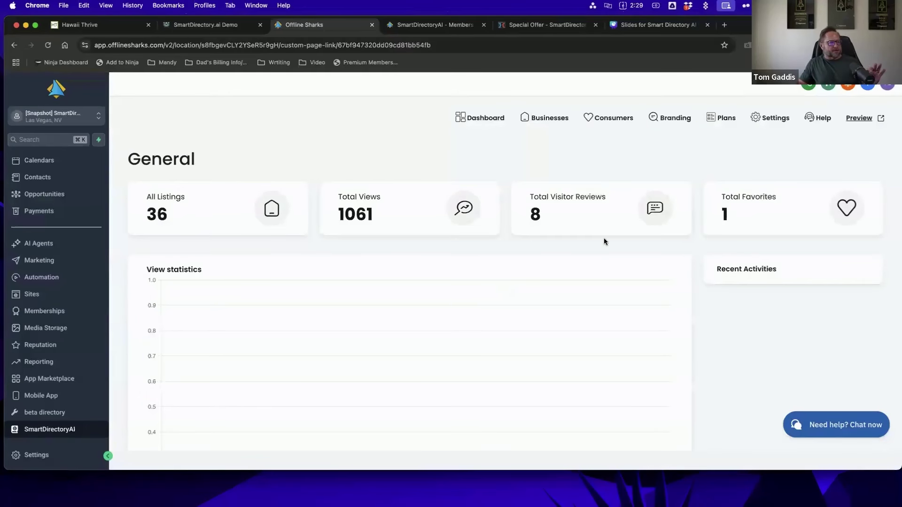
scroll(605, 240, down, 2)
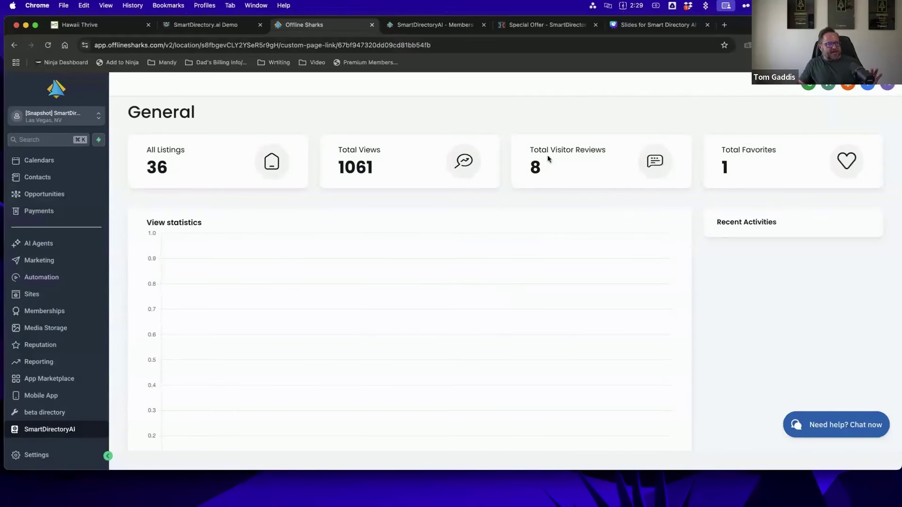
scroll(568, 232, down, 3)
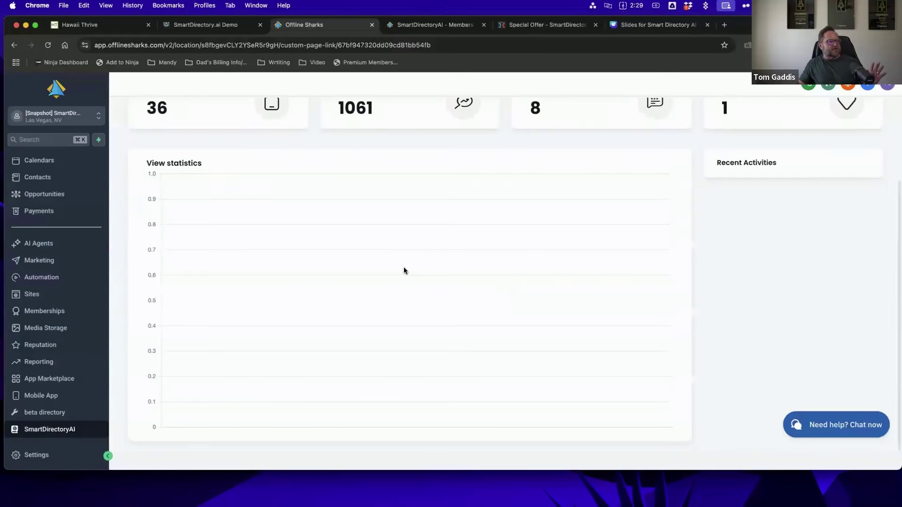
scroll(404, 267, up, 5)
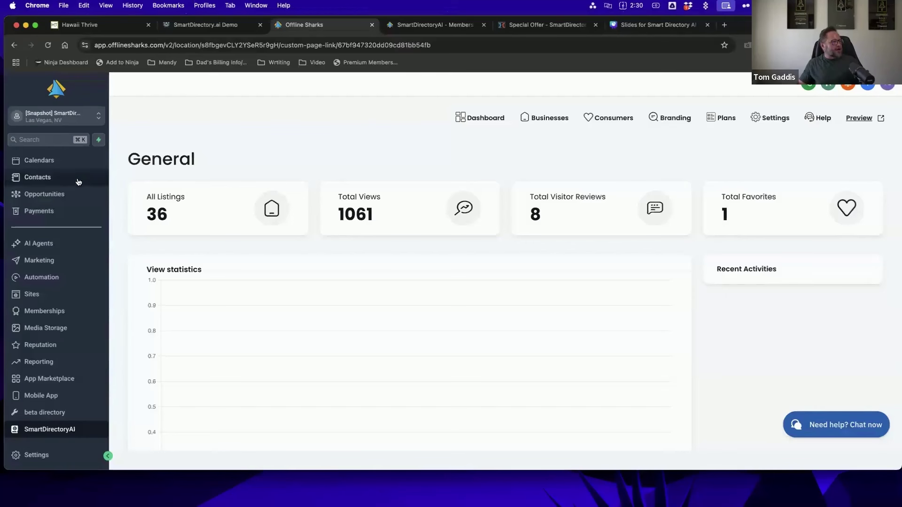
- Start an import for the Contacts object from the contact list and upload the file Demo Business Listings.csv
click(43, 182)
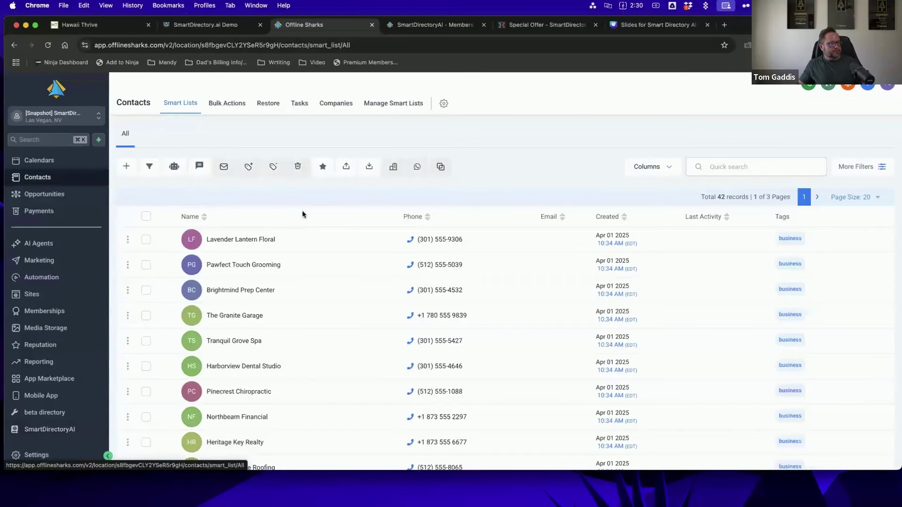
click(369, 167)
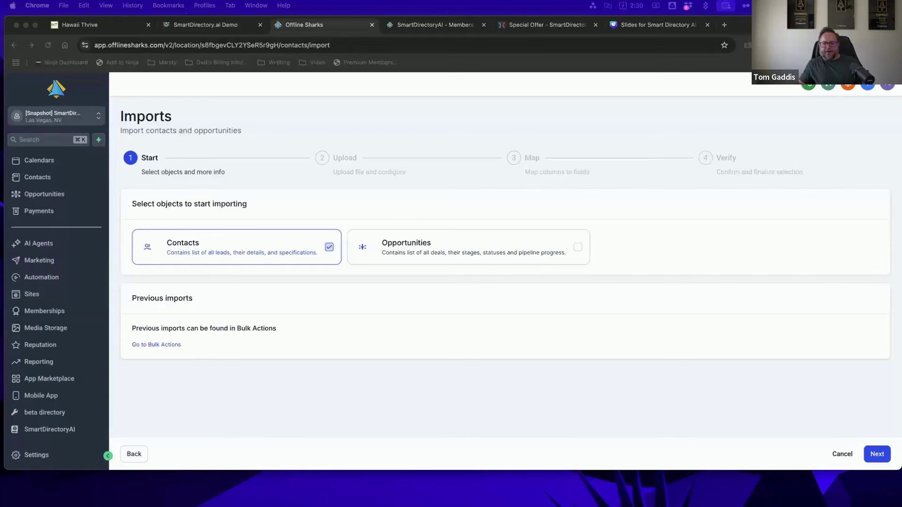
drag(692, 172, 346, 246)
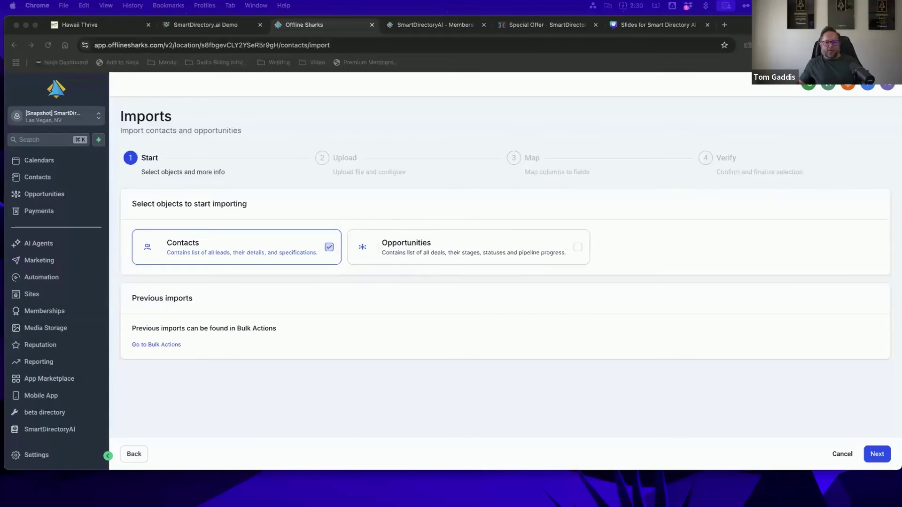
click(735, 378)
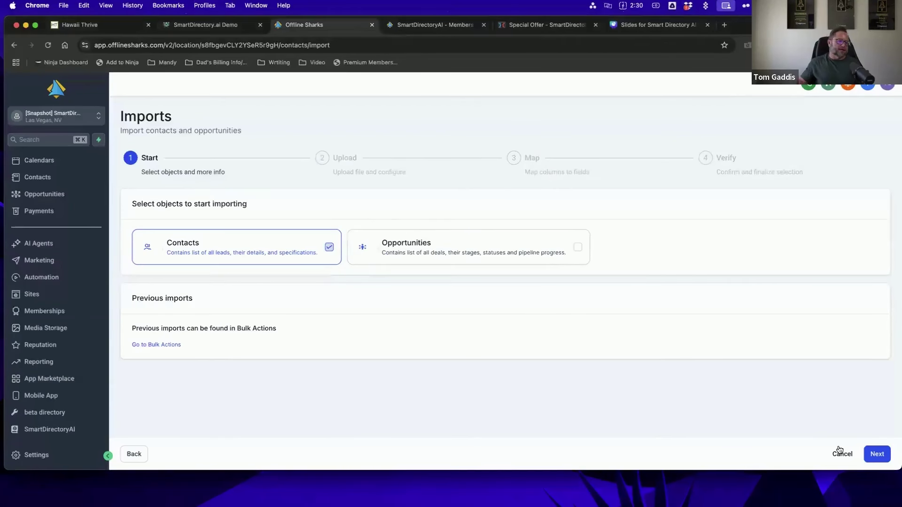
click(875, 455)
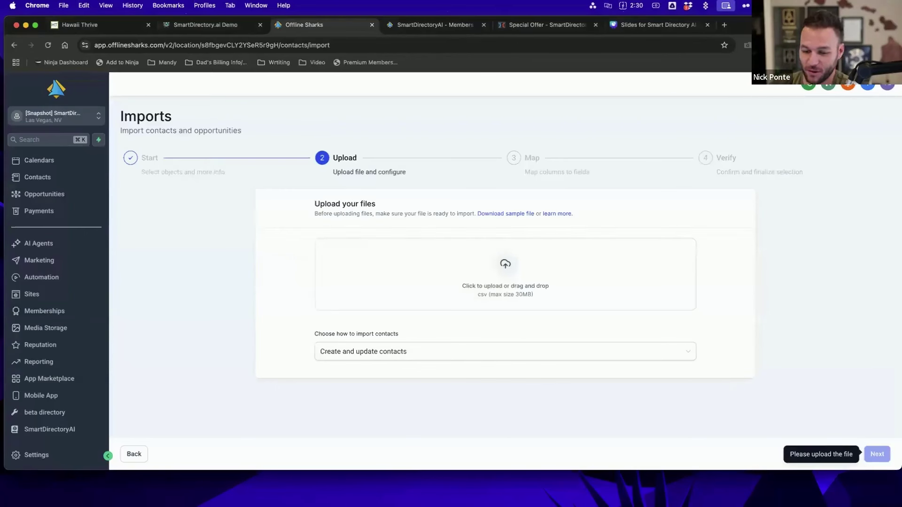
drag(771, 125, 512, 276)
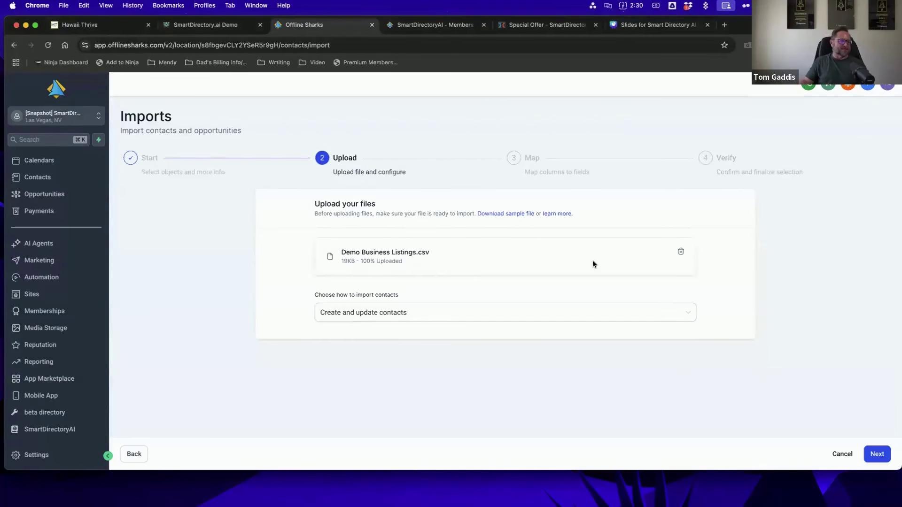
- Continue to the import's mapping stage and check how the file's columns map to contact fields, from First Name through Profile Image
click(879, 454)
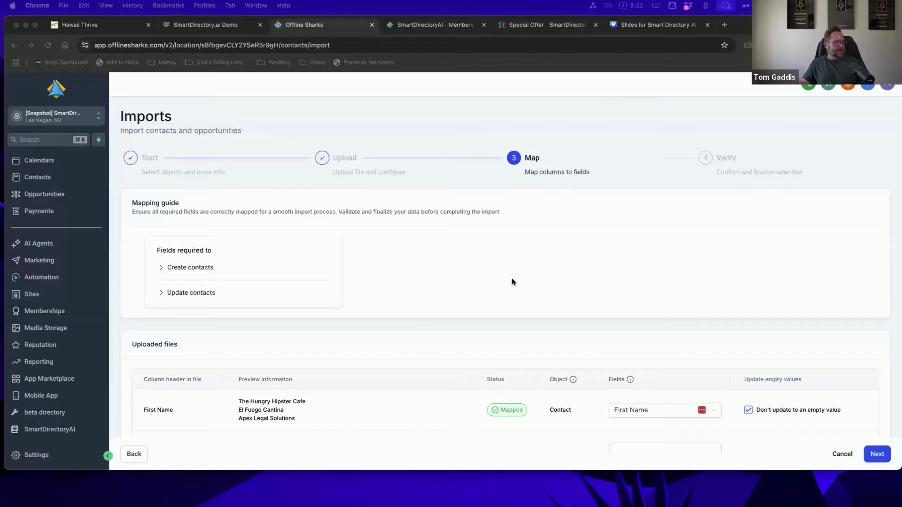
scroll(511, 279, down, 5)
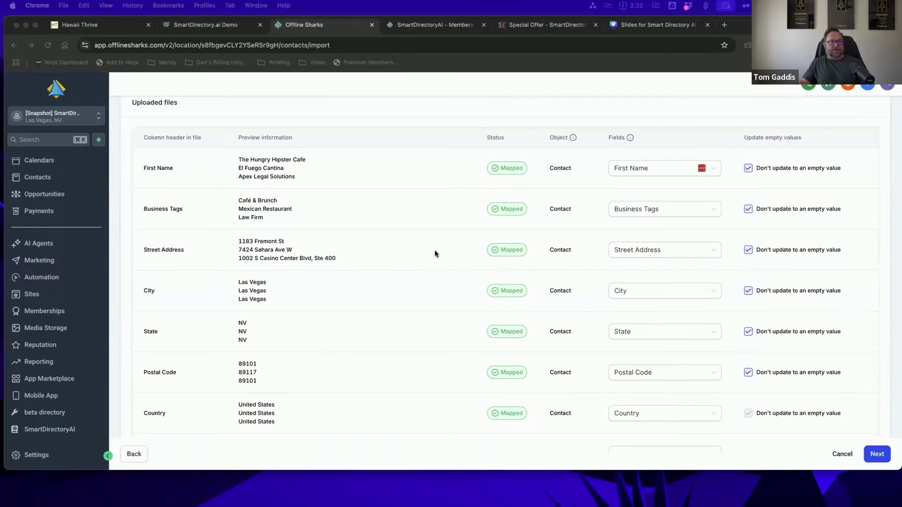
scroll(392, 285, down, 10)
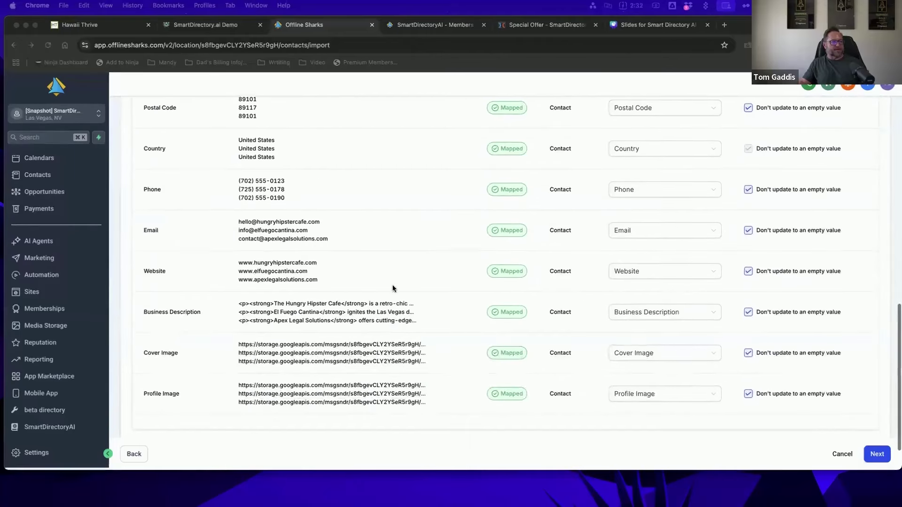
scroll(392, 289, up, 15)
scroll(391, 287, down, 10)
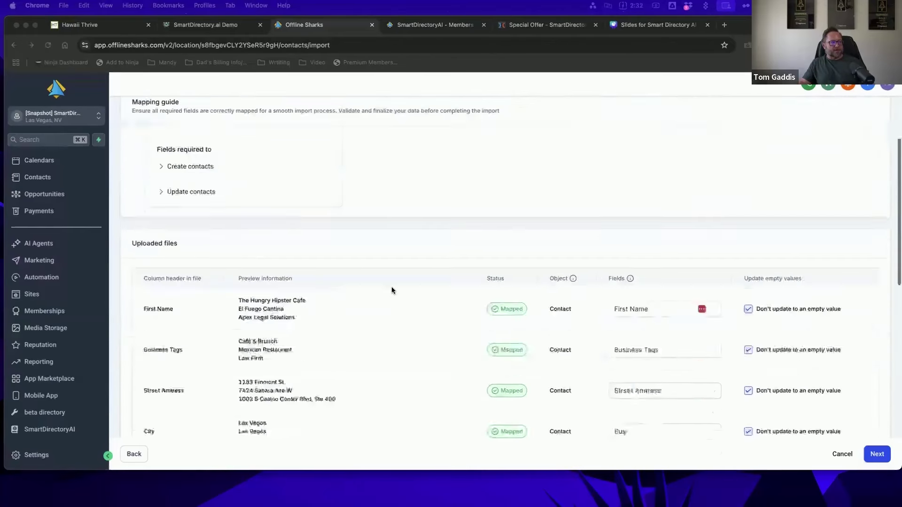
- Continue the import to its verification stage and set the business tag for all imported contacts
click(877, 454)
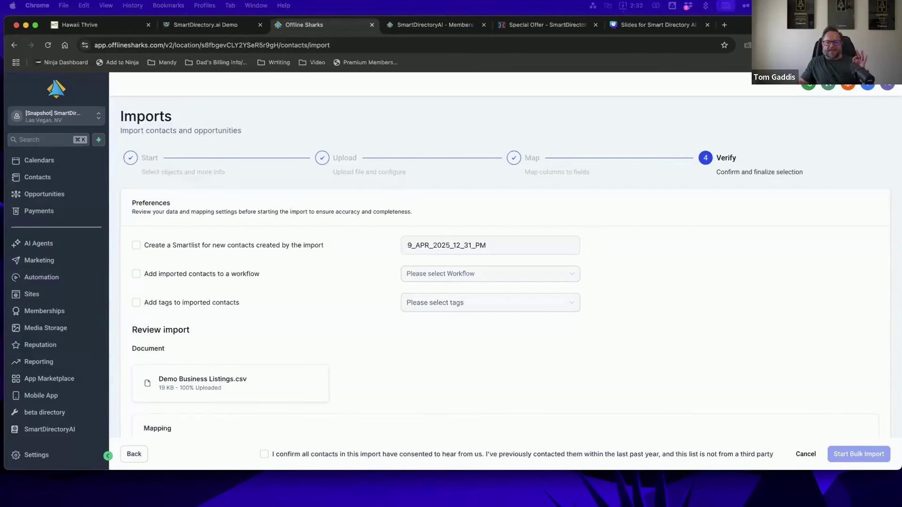
click(135, 303)
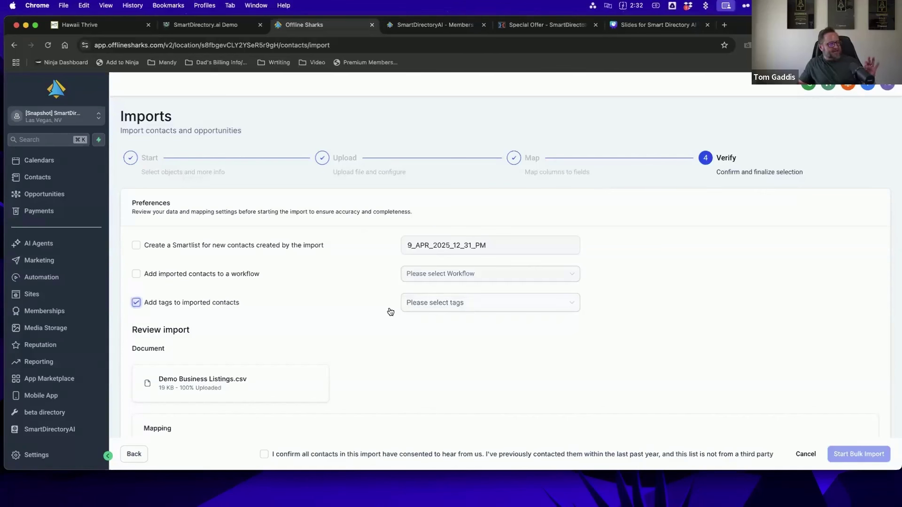
click(467, 306)
click(428, 352)
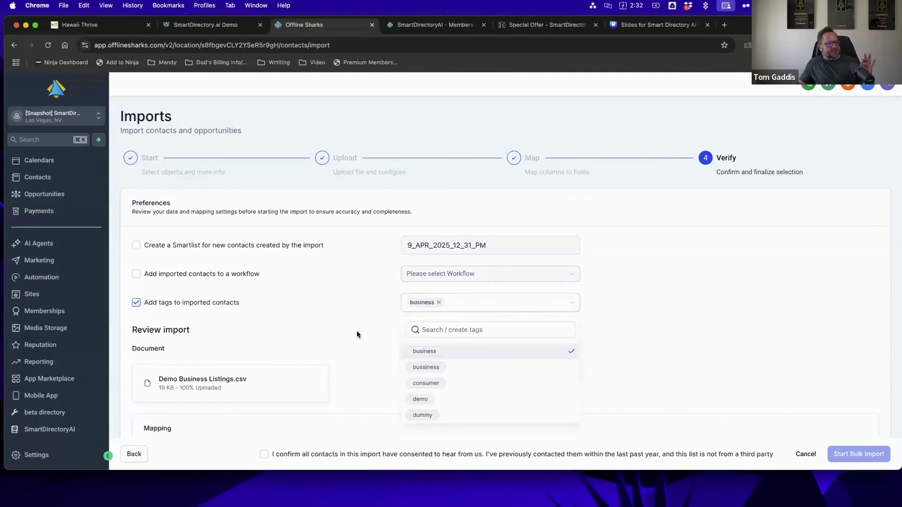
click(639, 328)
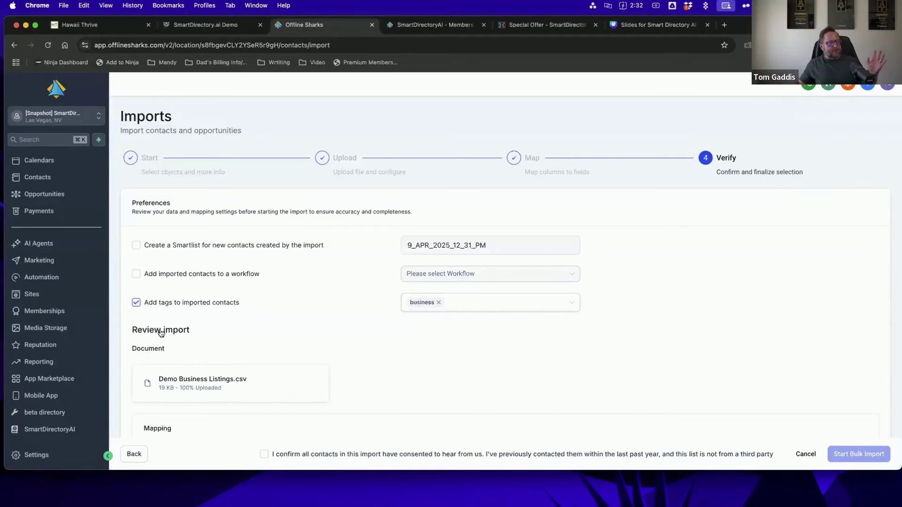
- Turn off tagging for the imported contacts and cancel the bulk import
click(136, 303)
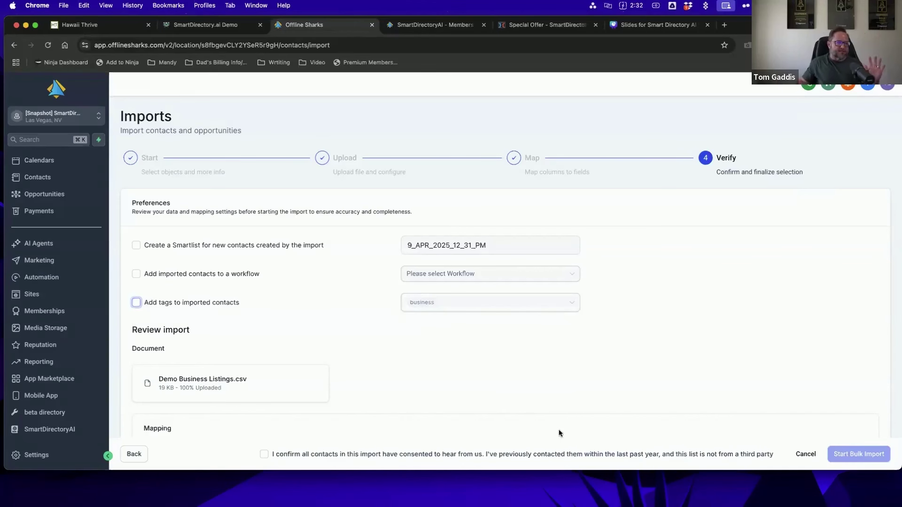
click(806, 455)
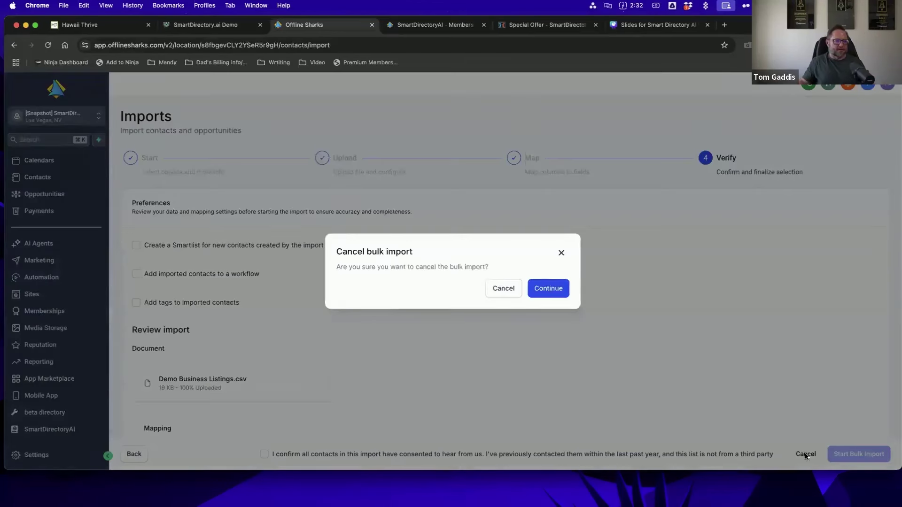
click(548, 288)
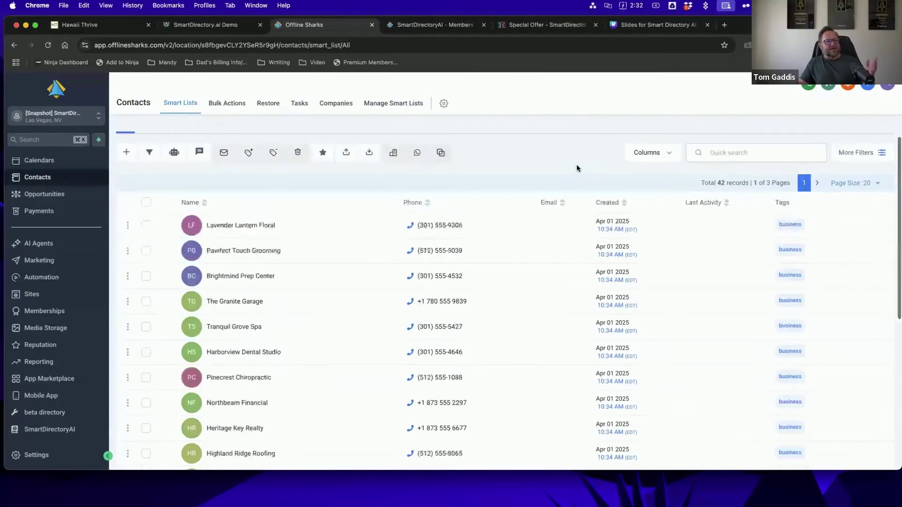
- Look through the first and second pages of the contact list, checking the business and consumer tags
scroll(577, 168, down, 10)
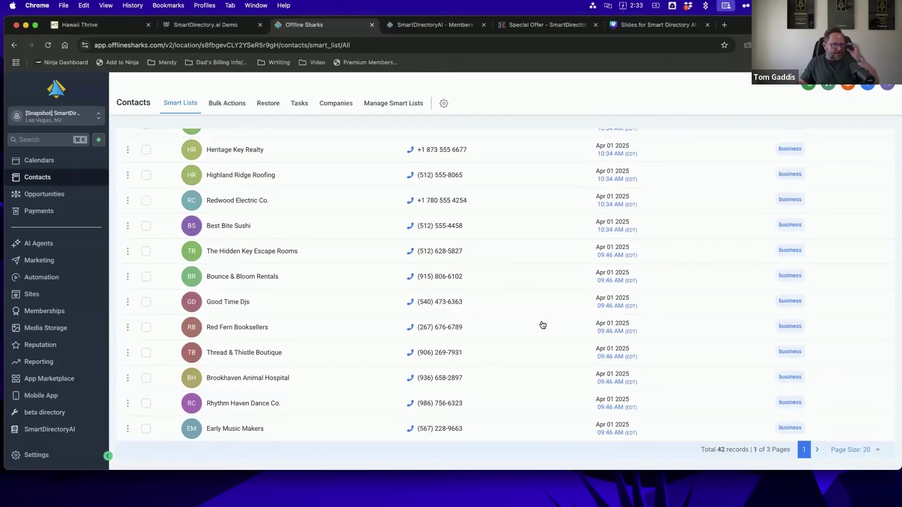
click(818, 450)
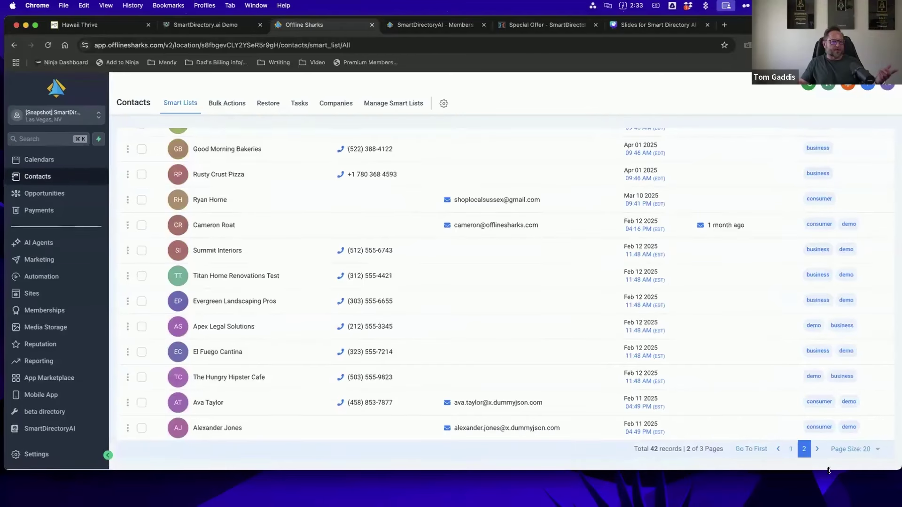
click(793, 450)
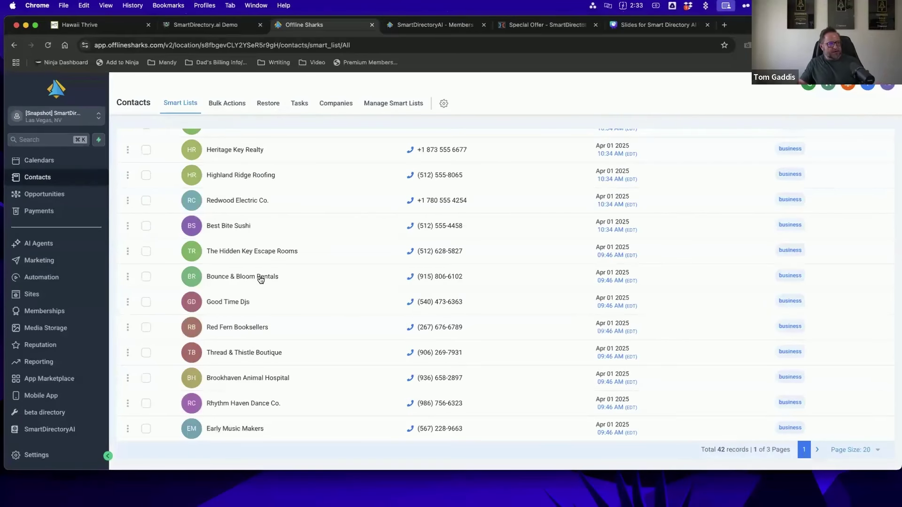
- Try to bulk-add the business tag to The Granite Garage, Tranquil Grove Spa and Harborview Dental Studio
scroll(145, 281, up, 3)
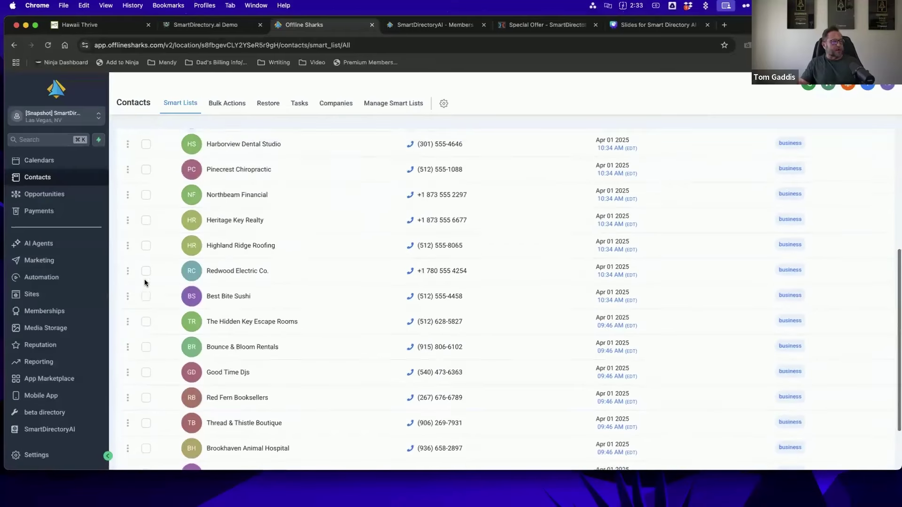
scroll(145, 263, up, 3)
click(145, 207)
click(145, 181)
click(146, 157)
scroll(161, 223, up, 5)
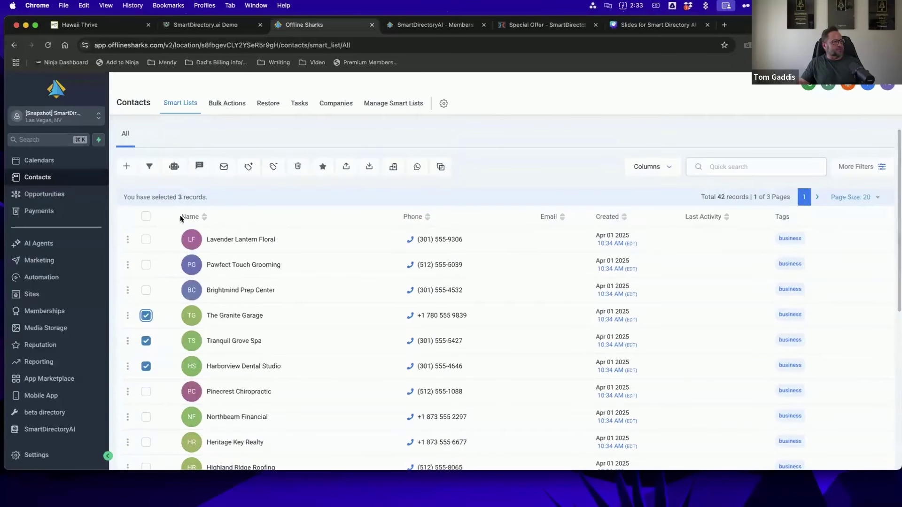
click(249, 167)
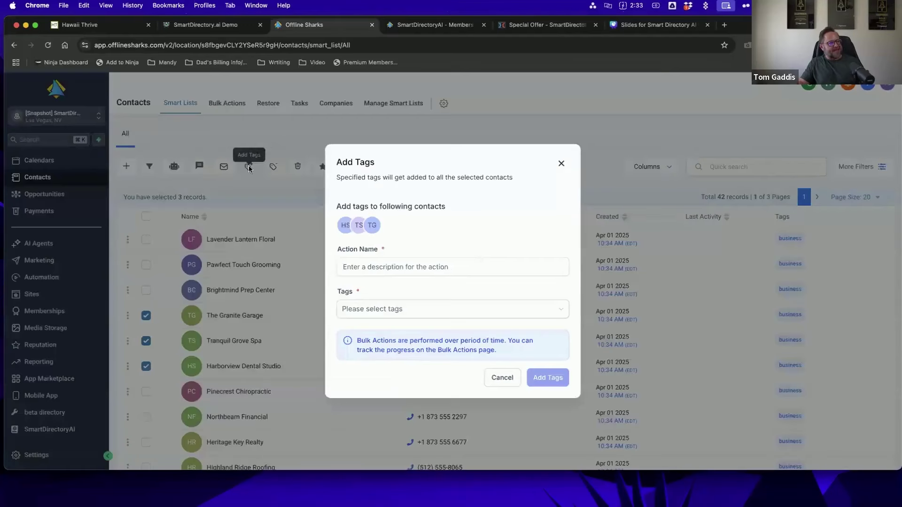
click(444, 313)
click(377, 362)
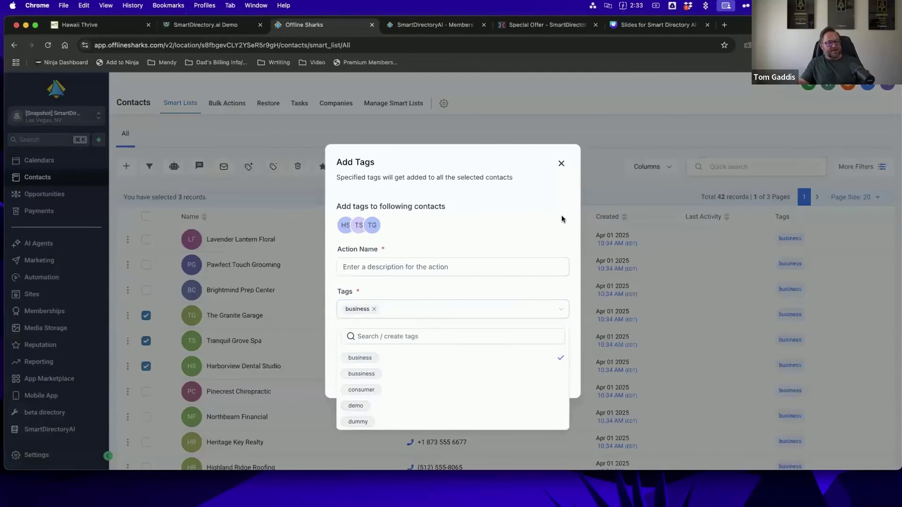
- Close the Add Tags form without applying it and deselect the three contacts
click(561, 163)
click(146, 315)
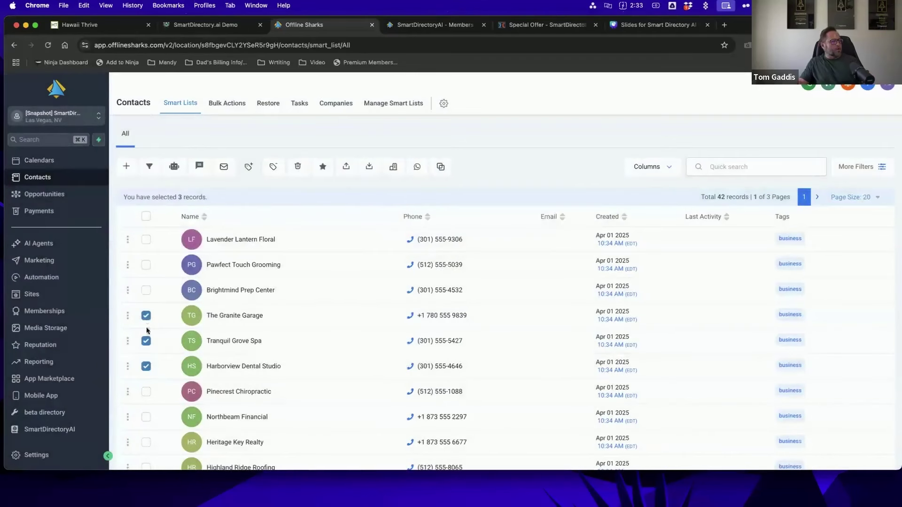
click(146, 341)
click(146, 366)
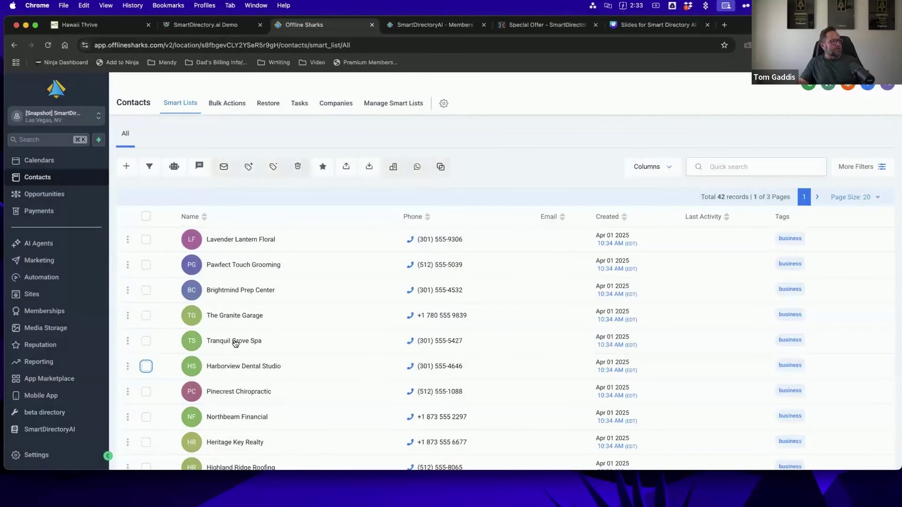
- Open the Tranquil Grove Spa contact and view the tags available to add to it
click(235, 341)
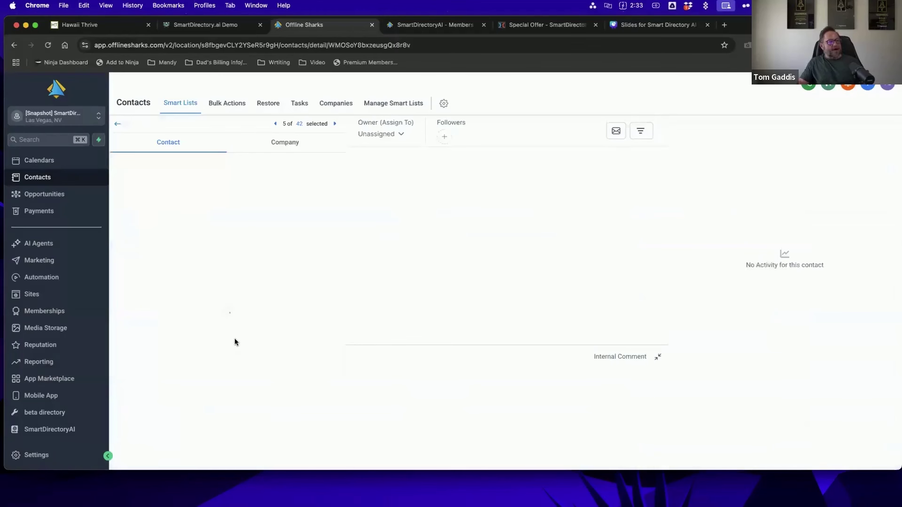
scroll(229, 264, down, 10)
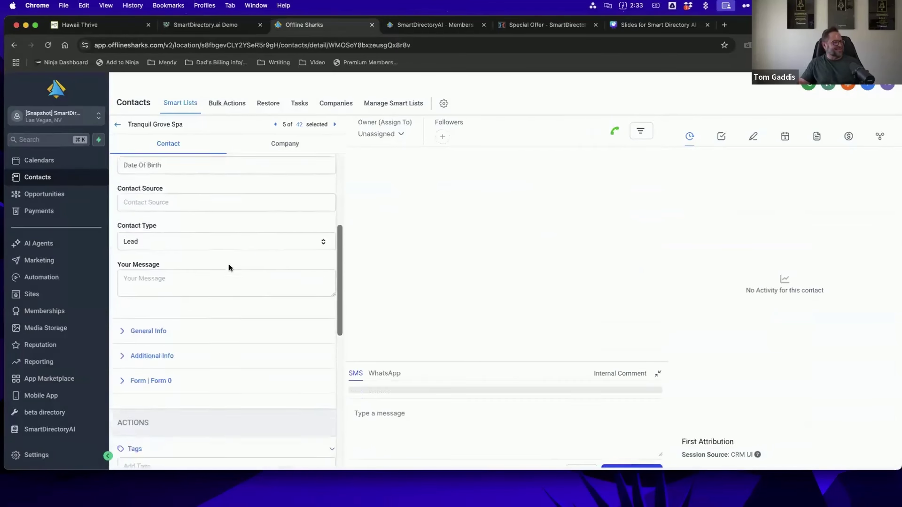
scroll(183, 304, down, 1)
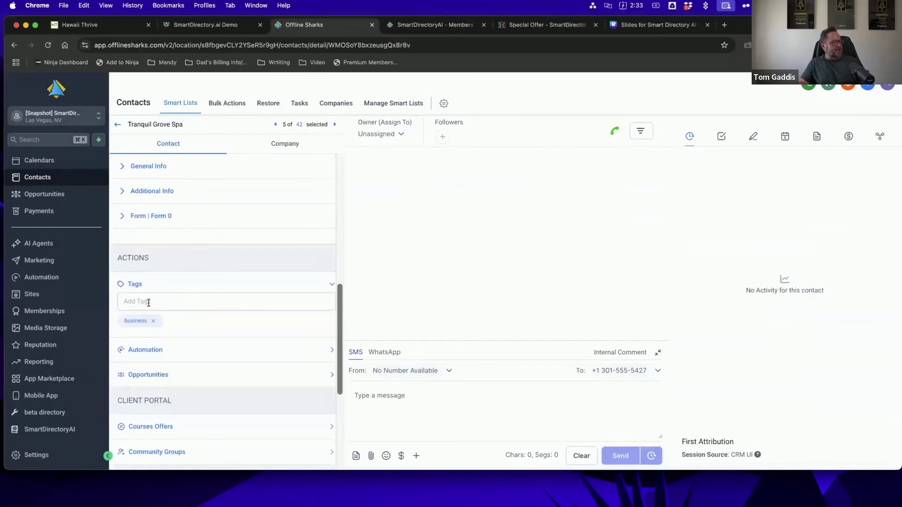
click(167, 305)
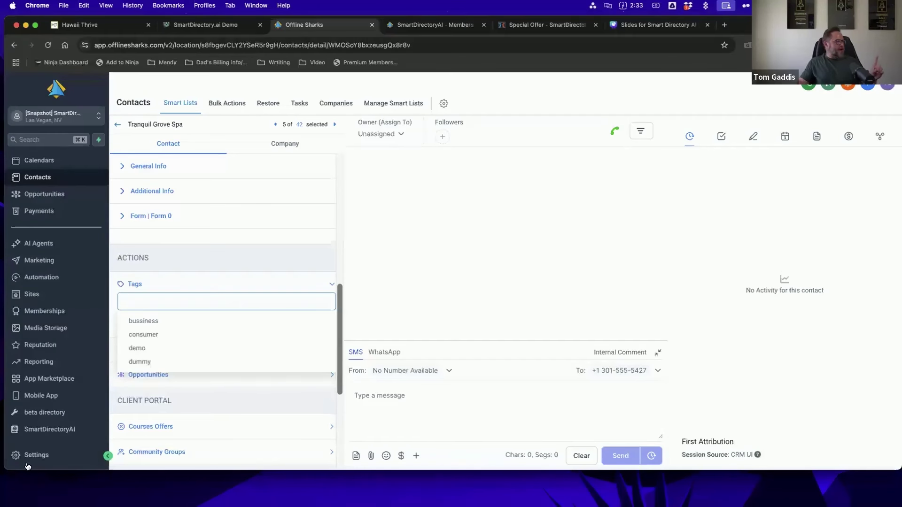
- Go to the SmartDirectoryAI app's branding themes and open the Directory theme for editing
click(53, 433)
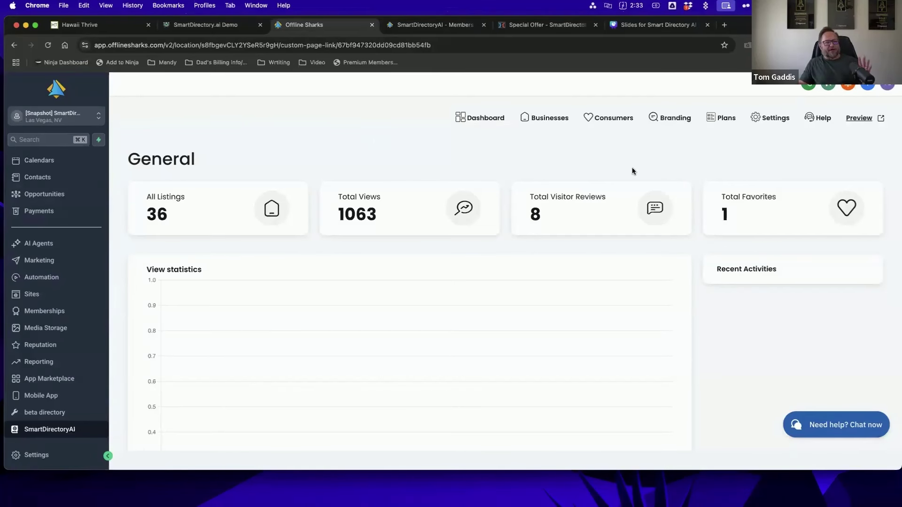
click(668, 120)
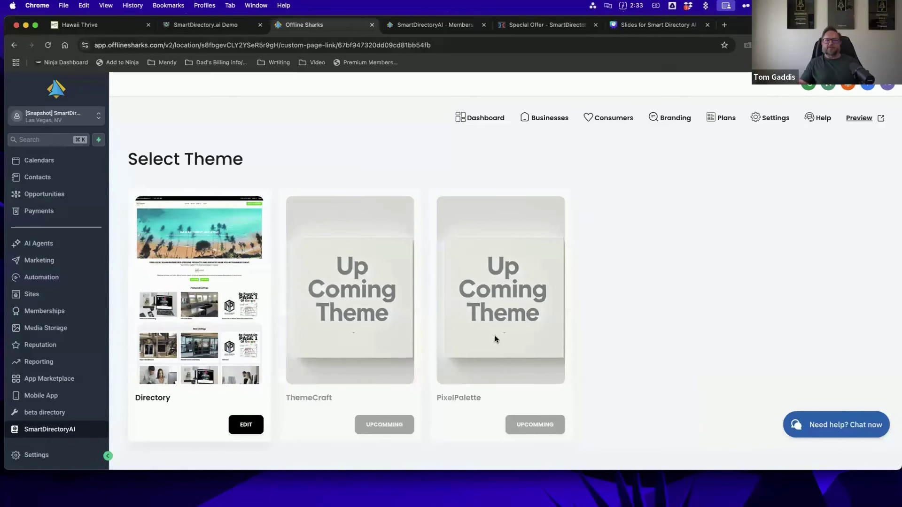
scroll(732, 295, down, 2)
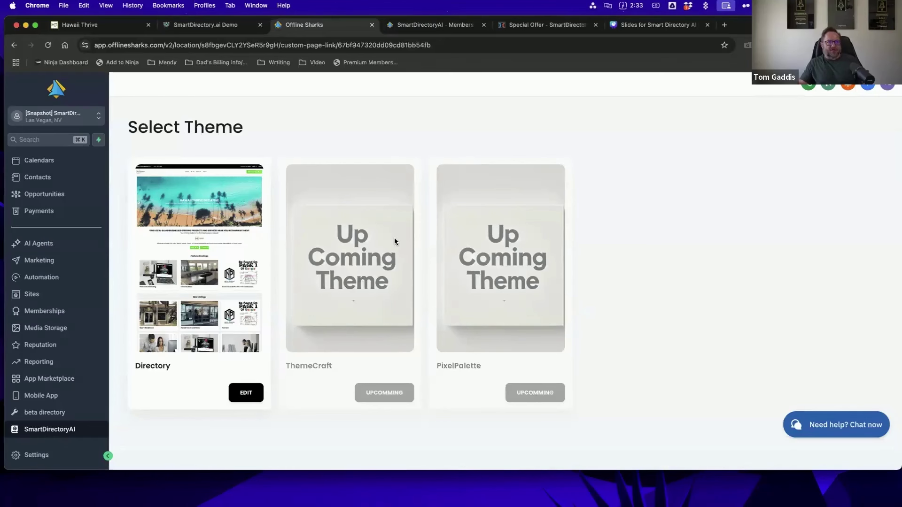
click(246, 397)
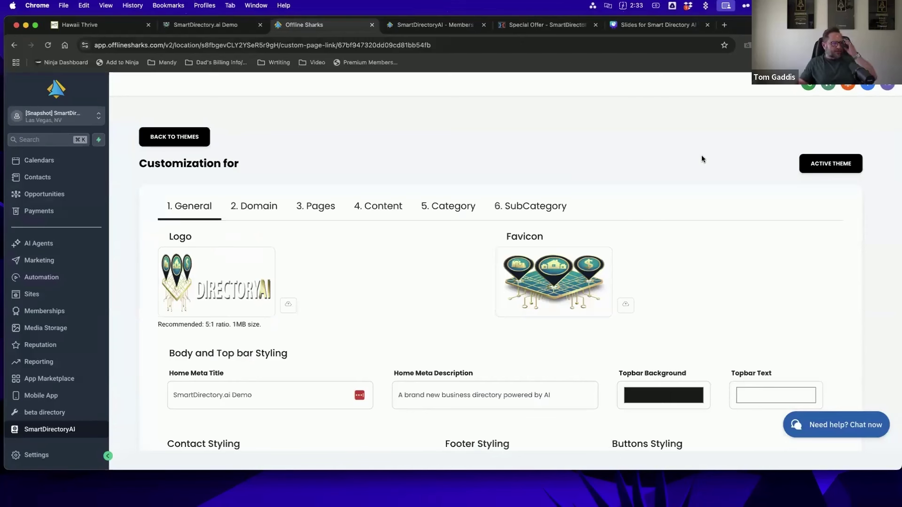
- Examine the theme's General settings, from logo, favicon and colour styling through social links and customer info
scroll(700, 160, down, 2)
scroll(700, 159, down, 3)
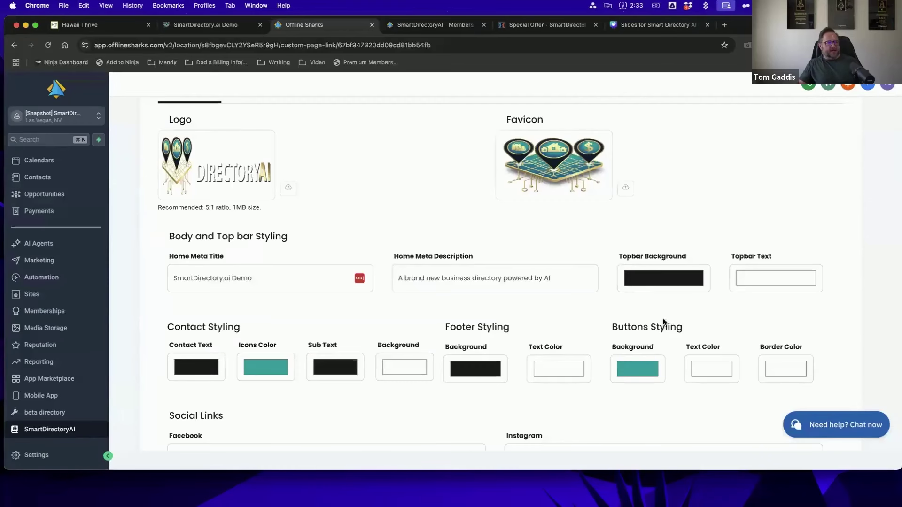
scroll(643, 329, down, 5)
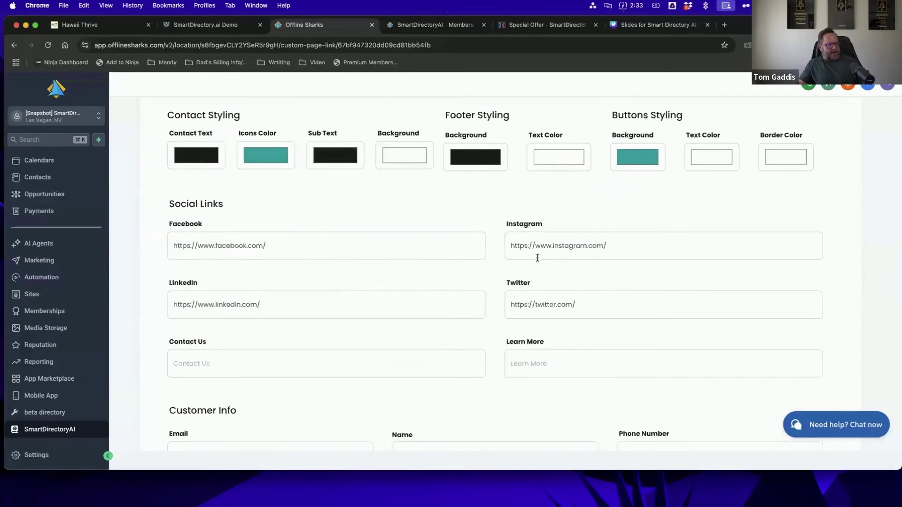
scroll(603, 291, down, 3)
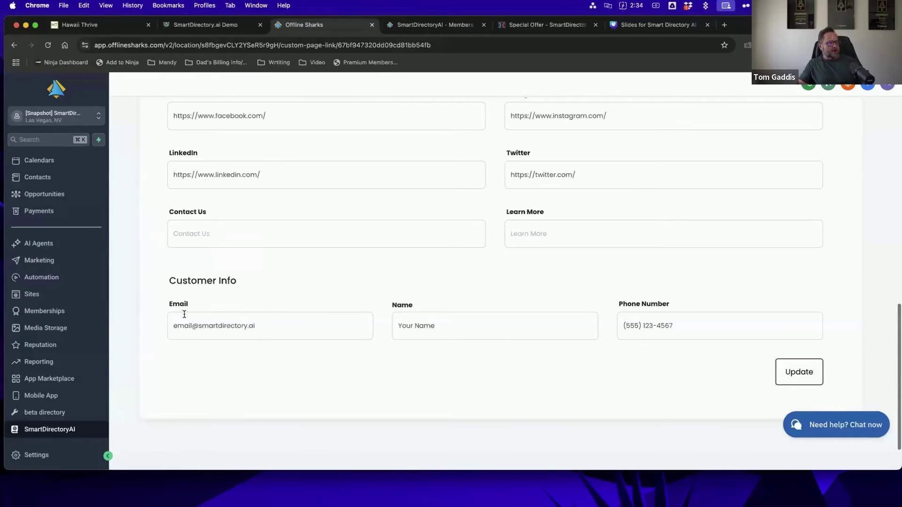
scroll(531, 324, up, 2)
scroll(530, 324, up, 10)
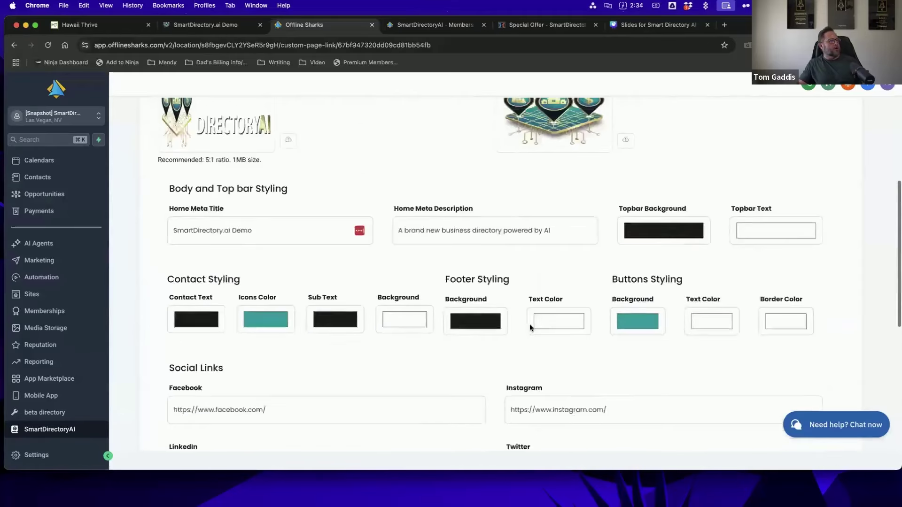
- Look over the theme's Domain, Pages and Content settings, ending at its list of categories
click(255, 147)
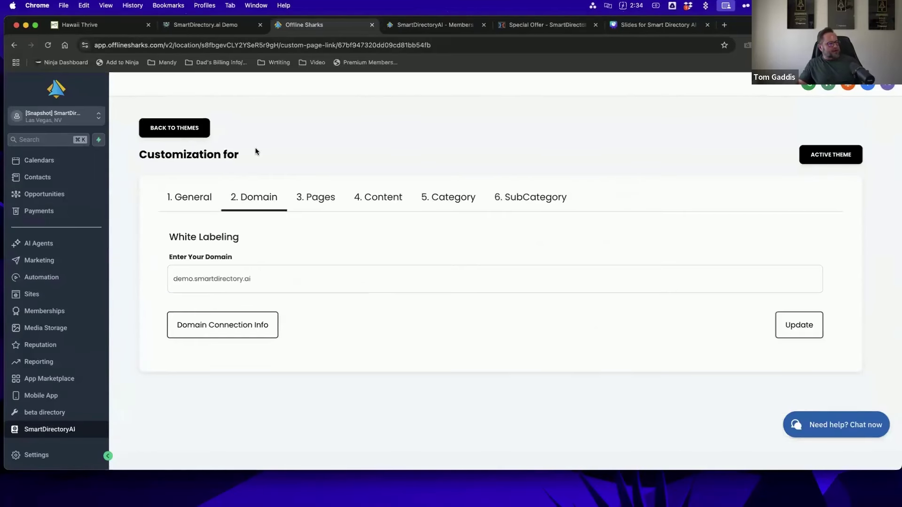
click(322, 199)
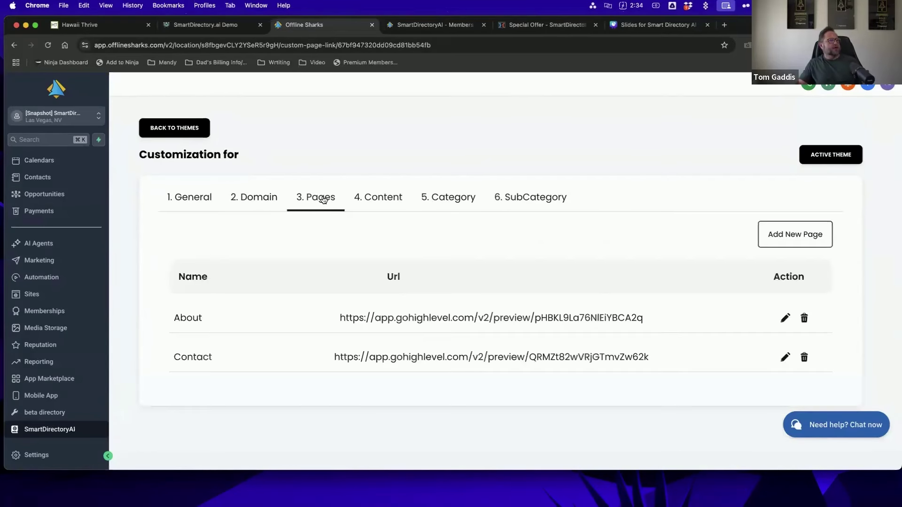
click(375, 198)
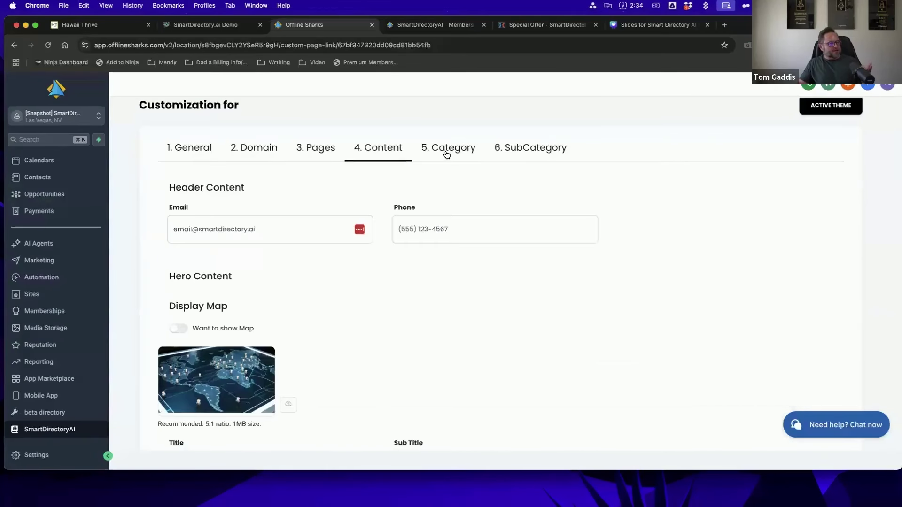
click(447, 153)
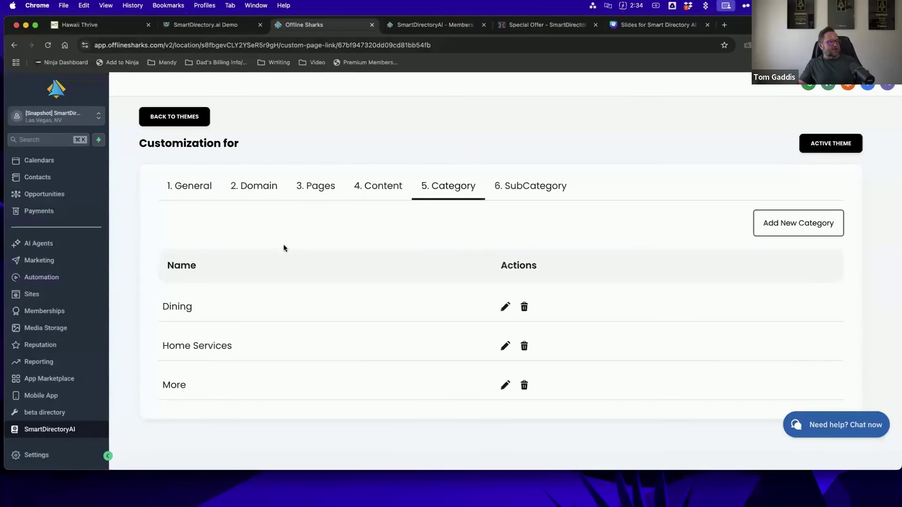
- Compare how categories appear in the navigation of the Hawaii Thrive site and the SmartDirectory.ai demo site
click(108, 28)
click(90, 94)
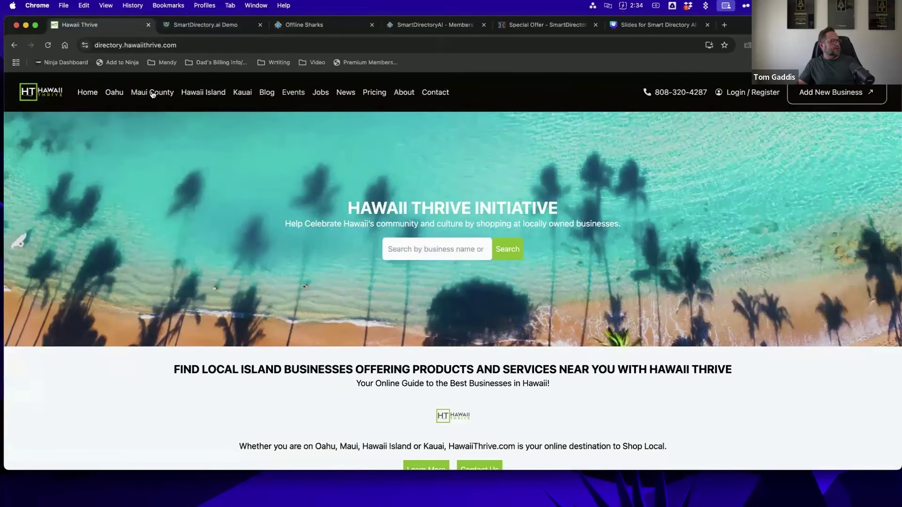
mouse_move(246, 93)
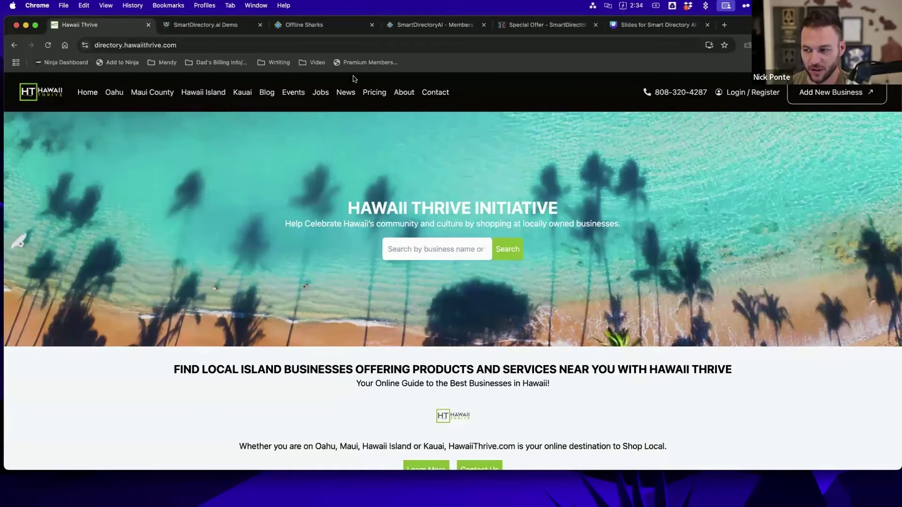
click(229, 27)
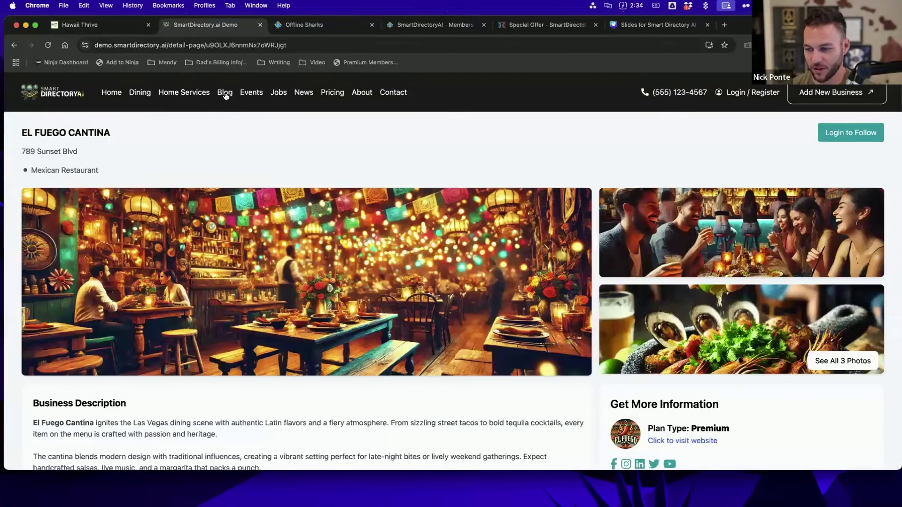
- Check the Home Services subcategories on the demo site, review the theme's subcategory list, and return to the theme's General settings
mouse_move(182, 96)
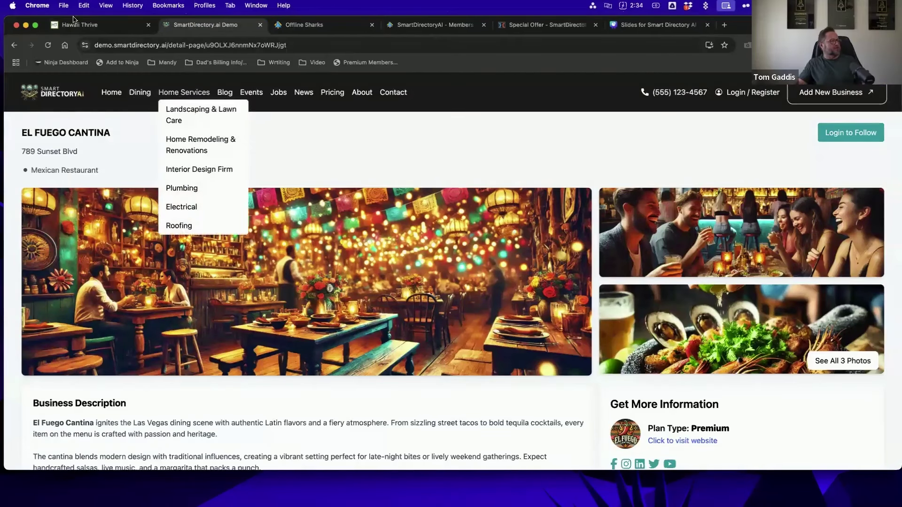
click(301, 26)
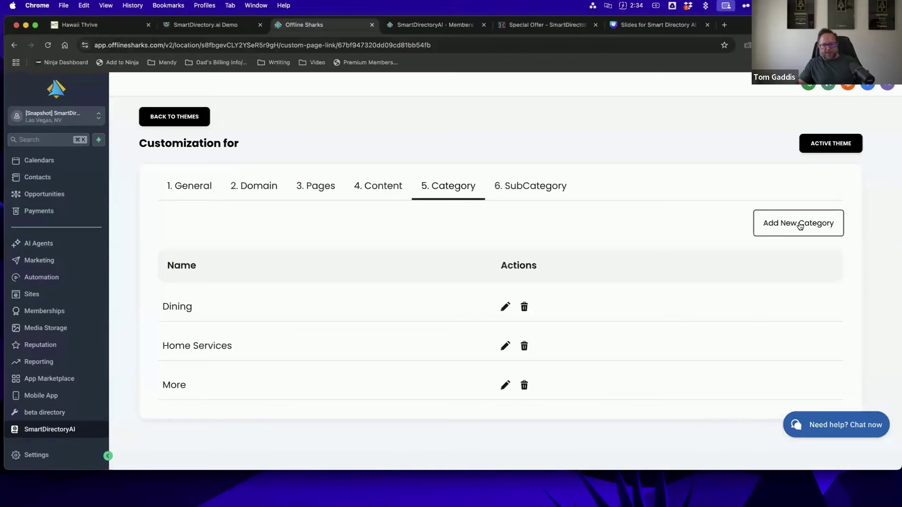
click(550, 188)
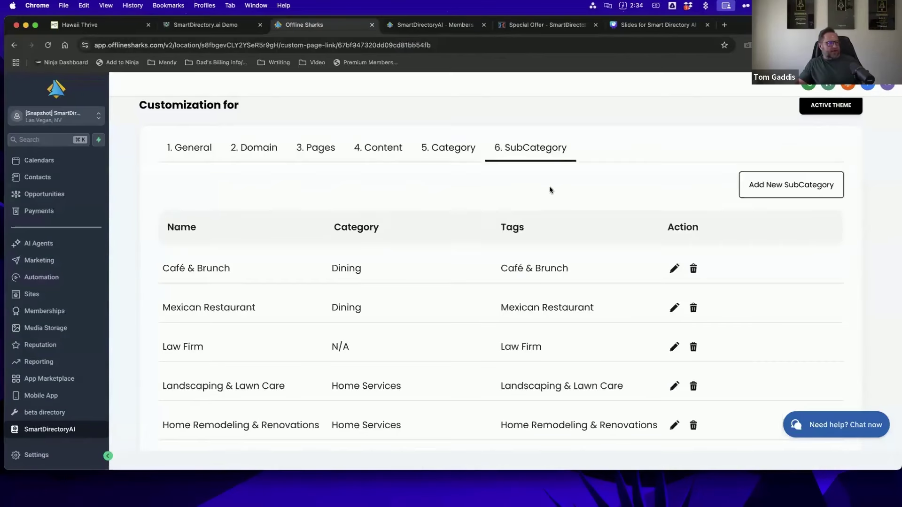
scroll(613, 298, down, 3)
scroll(611, 298, down, 10)
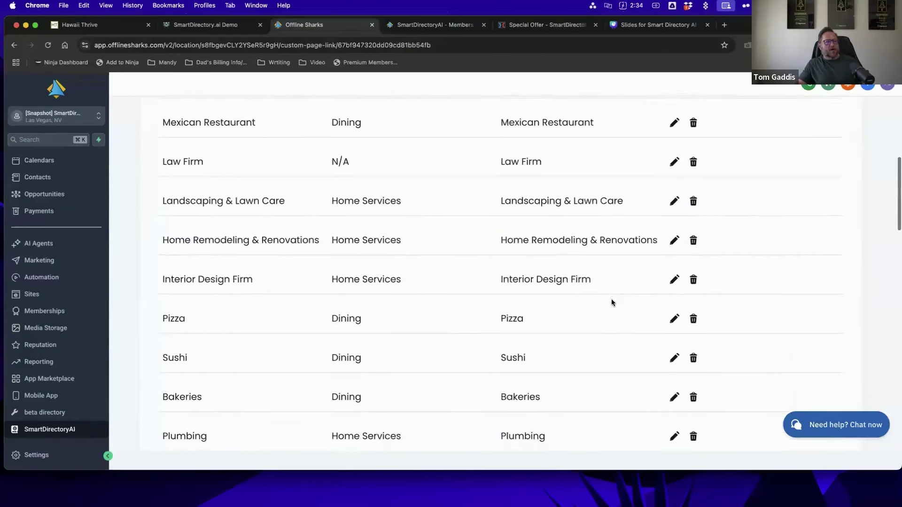
scroll(611, 299, up, 8)
scroll(612, 301, up, 10)
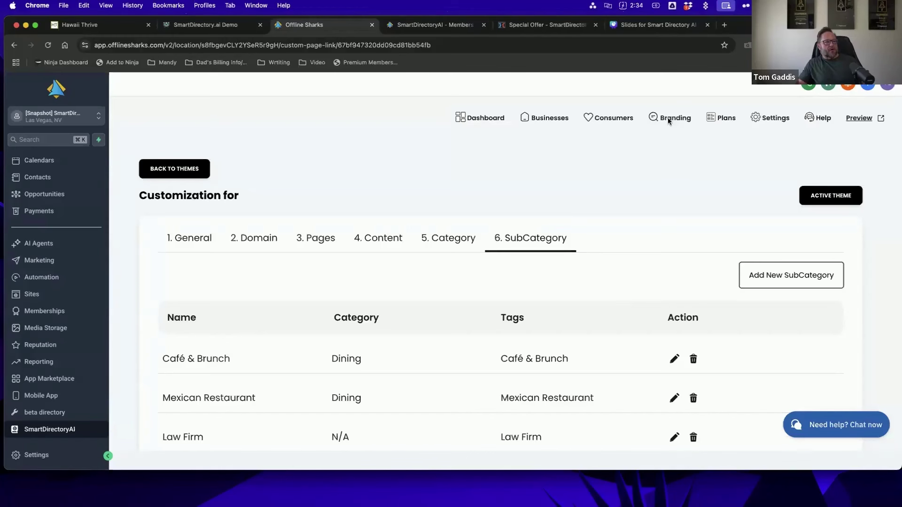
click(202, 237)
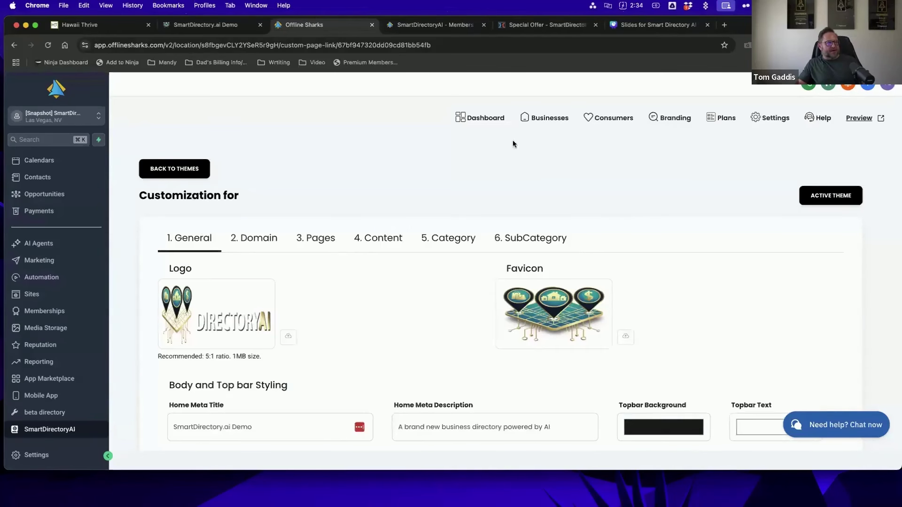
- Go to the list of all businesses and switch Titan Home Renovations to premium and back off again
click(548, 119)
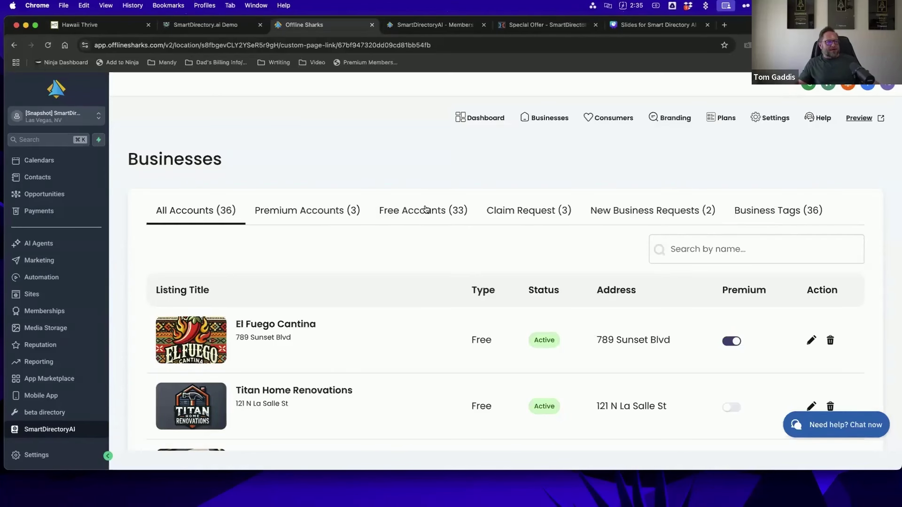
scroll(591, 246, down, 3)
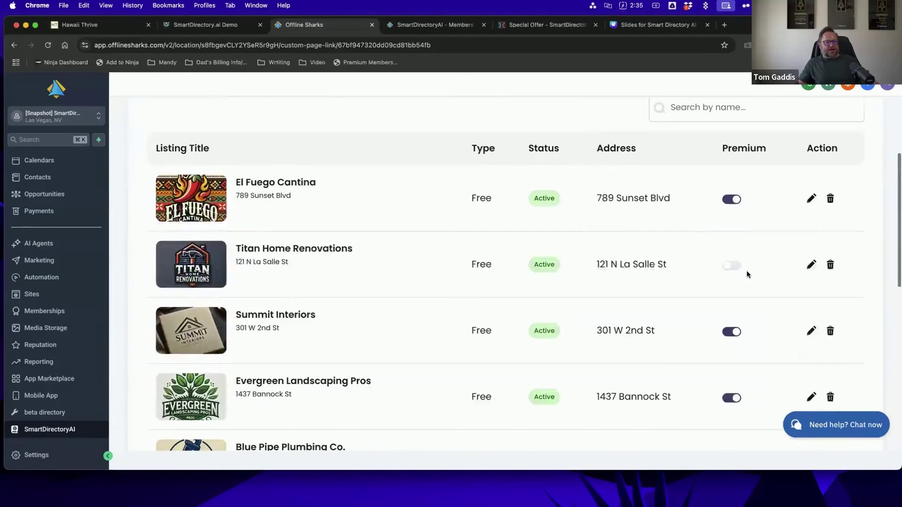
click(731, 266)
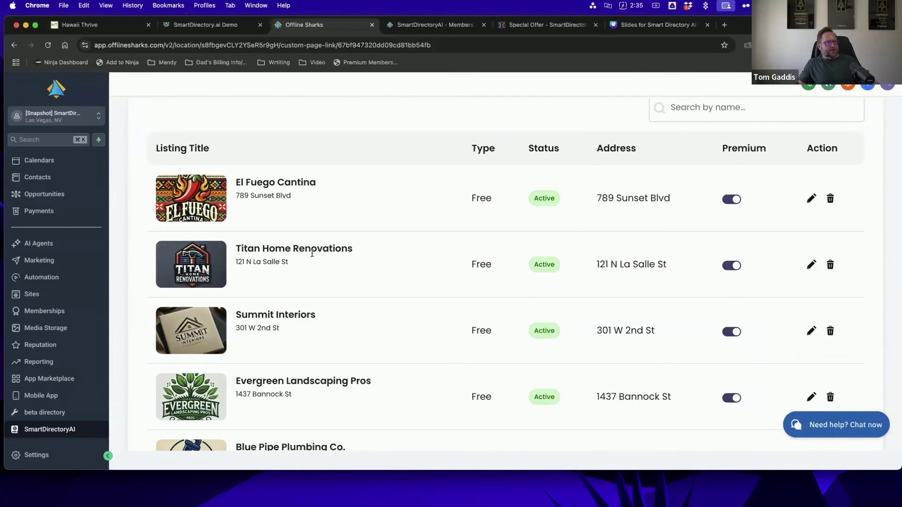
click(729, 268)
scroll(715, 269, up, 2)
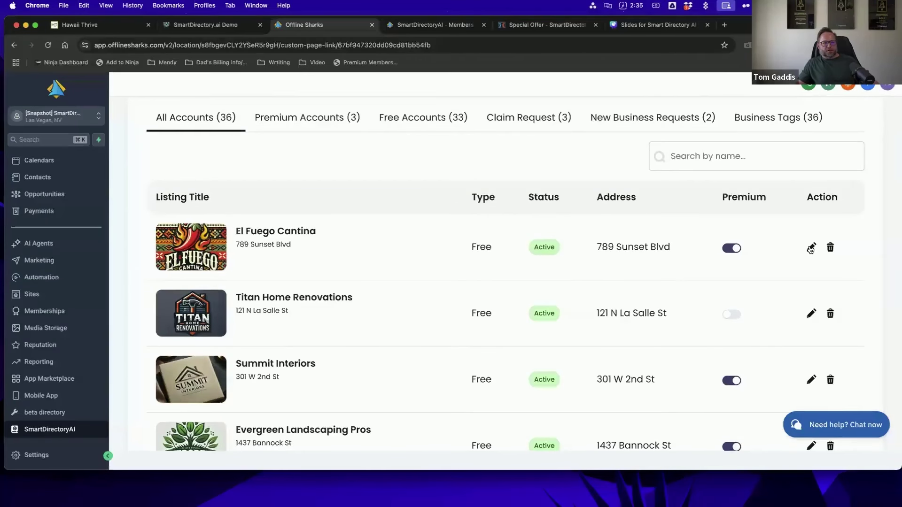
- Open El Fuego Cantina for editing and examine its analytics, account owner and business details, through to the business description
click(811, 248)
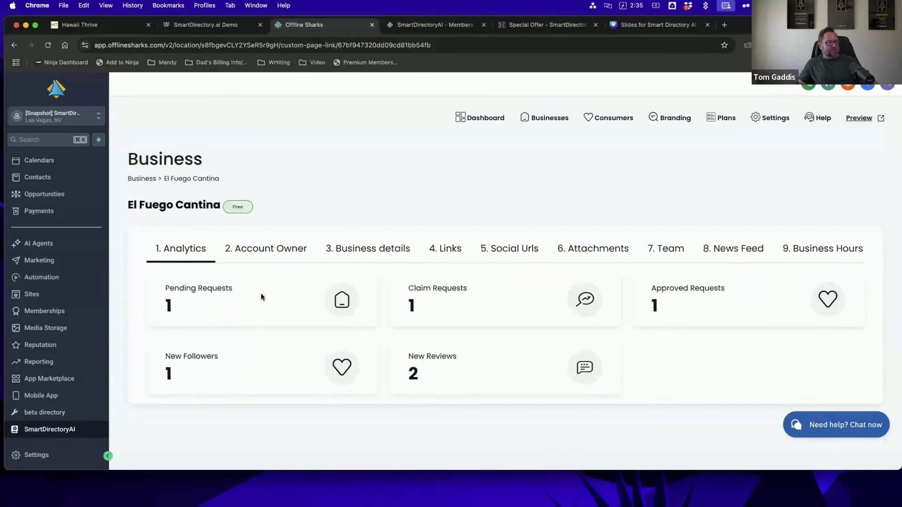
click(271, 252)
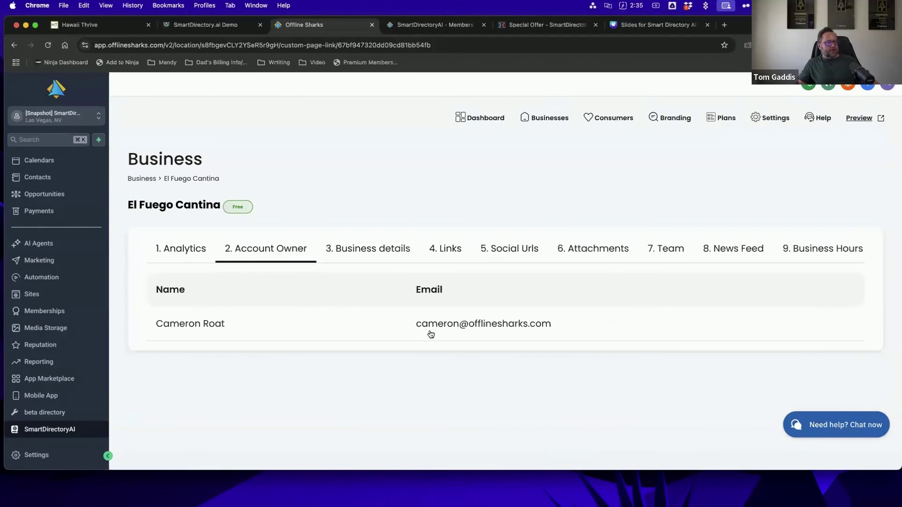
click(392, 251)
scroll(526, 299, down, 5)
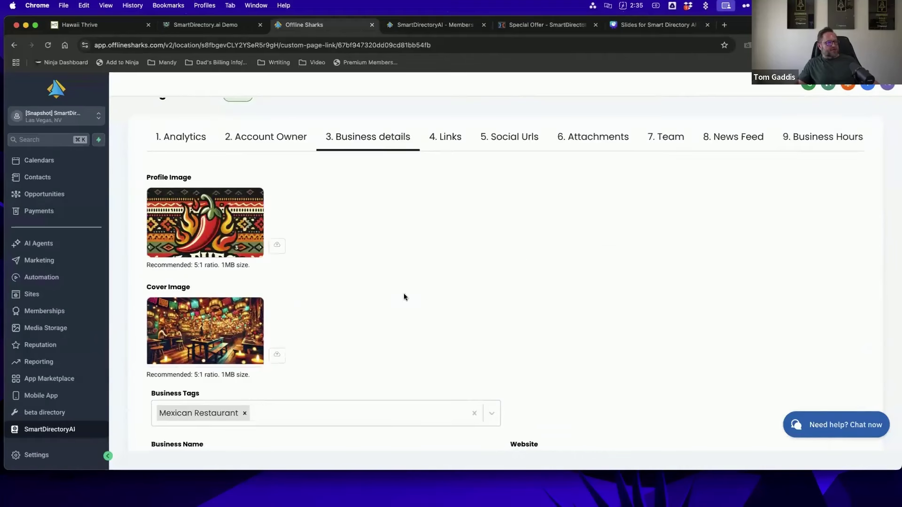
scroll(404, 294, down, 3)
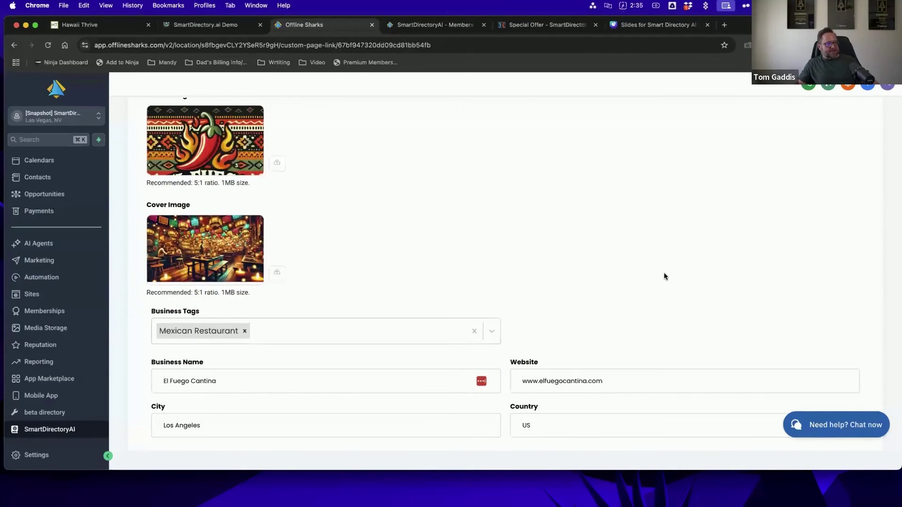
scroll(664, 272, down, 3)
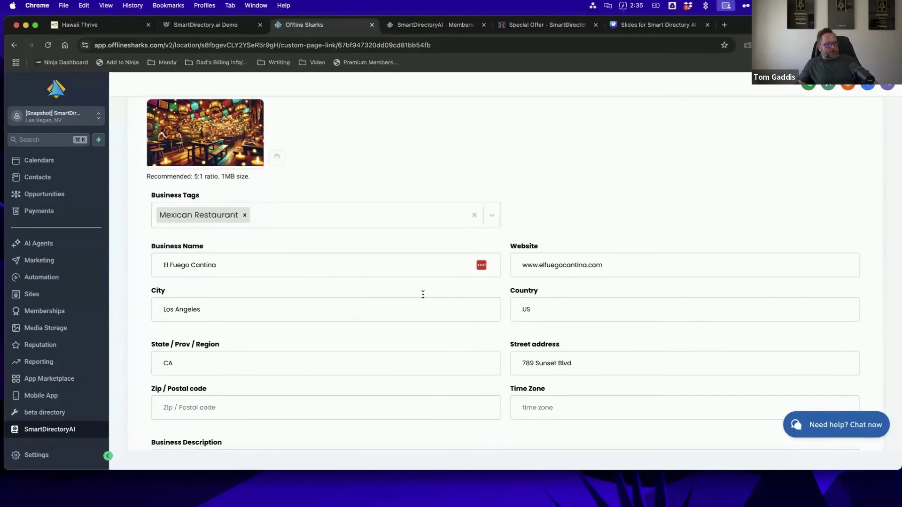
scroll(422, 295, down, 4)
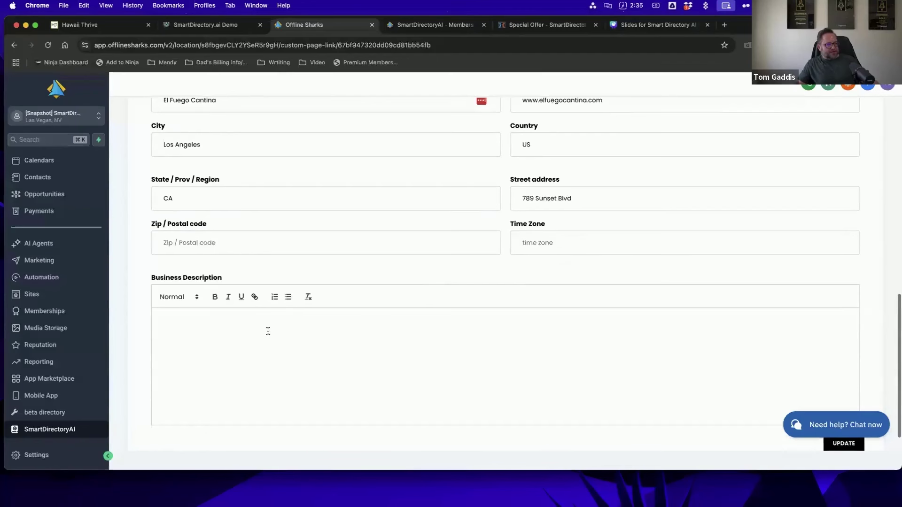
scroll(668, 323, up, 8)
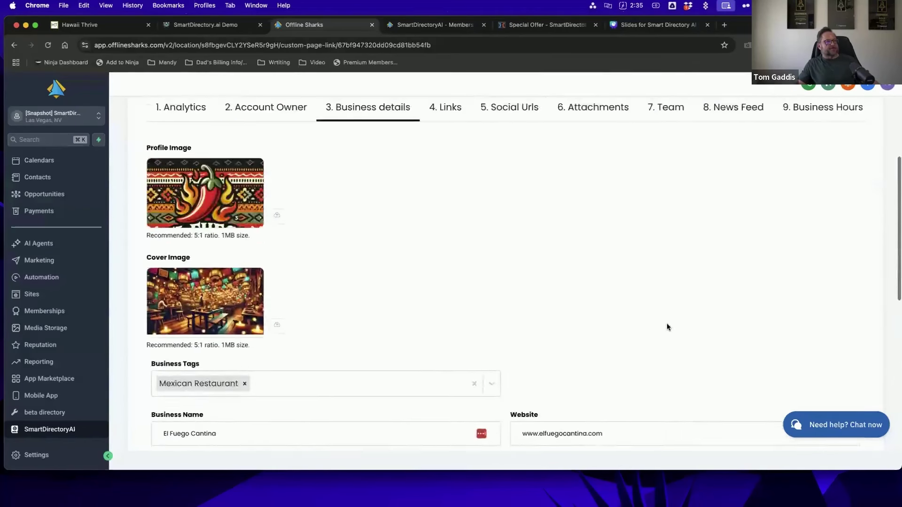
scroll(667, 327, up, 3)
- Look through El Fuego Cantina's links, social URLs, attachments, team, news feed and weekly business hours
click(448, 252)
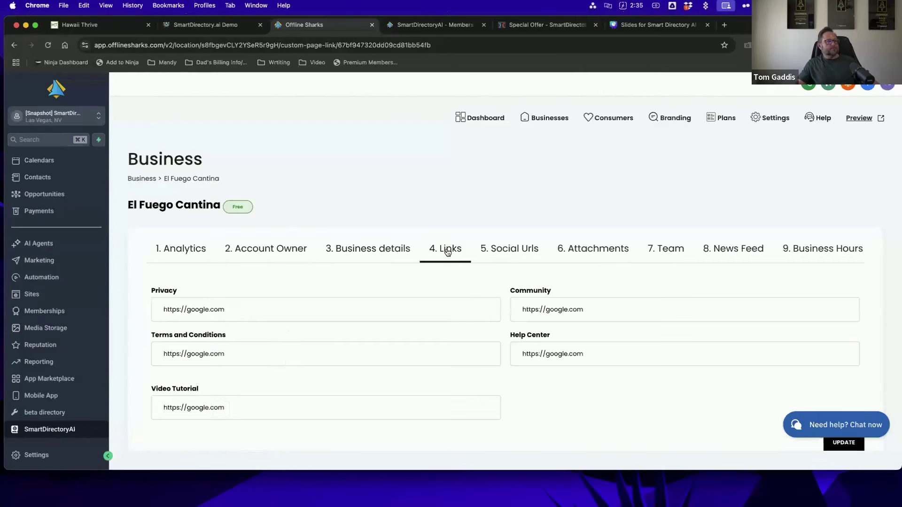
click(517, 253)
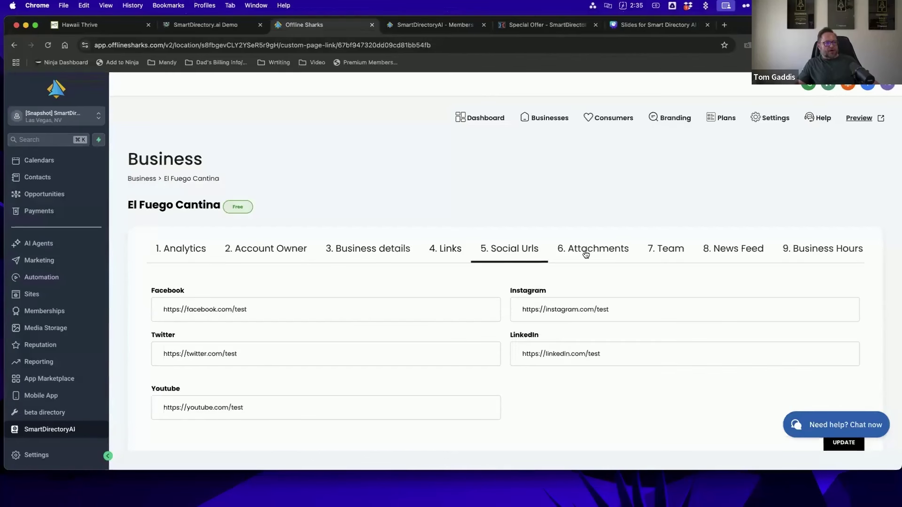
click(623, 254)
click(663, 254)
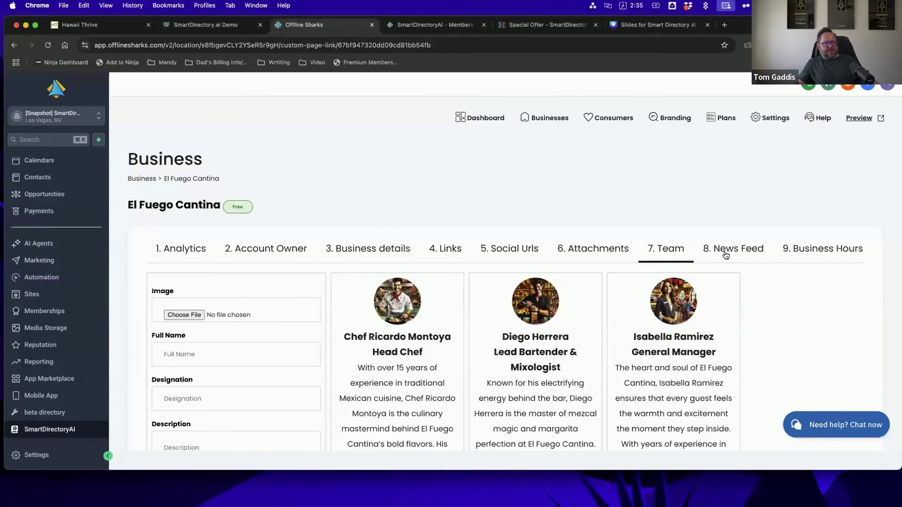
click(726, 254)
click(587, 254)
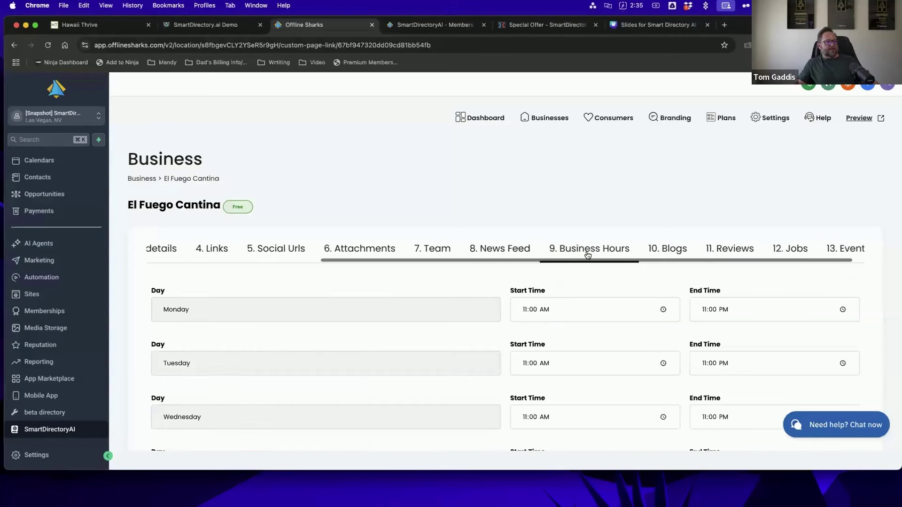
scroll(665, 252, down, 5)
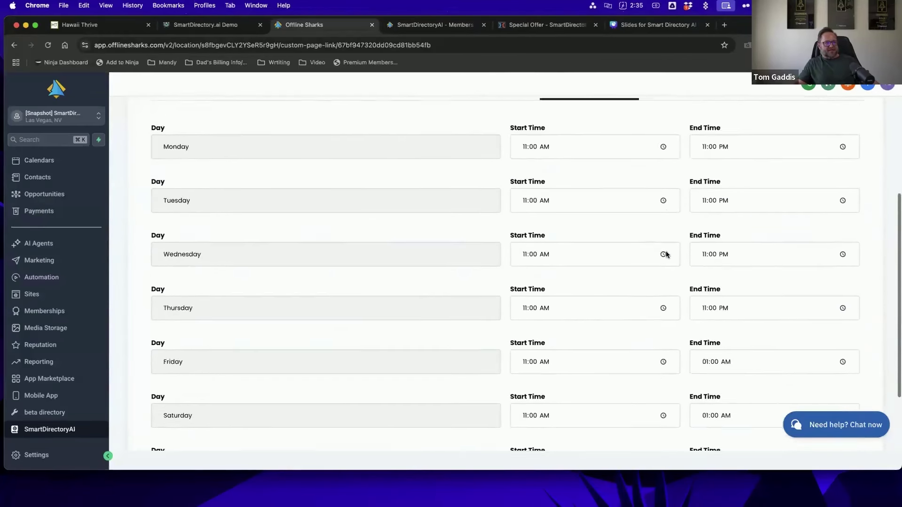
scroll(666, 253, up, 5)
- Look through El Fuego Cantina's blogs, reviews, jobs and events
click(667, 181)
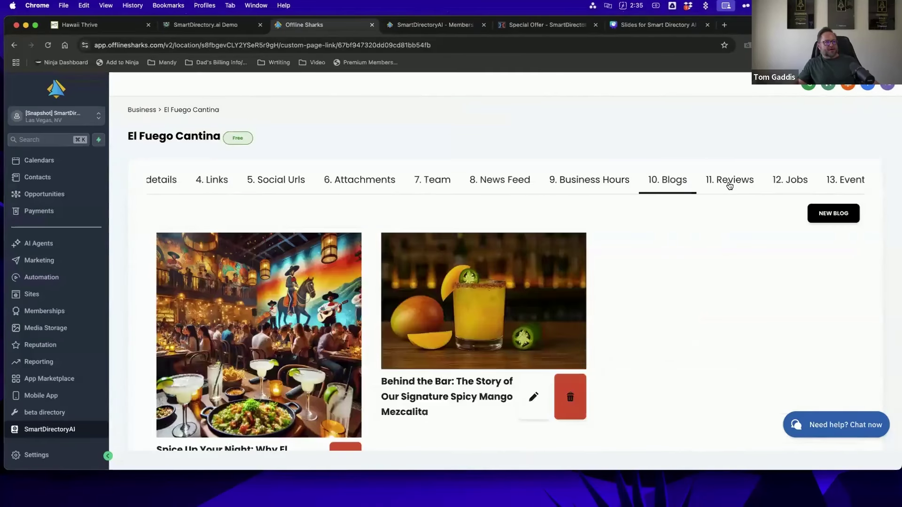
click(729, 181)
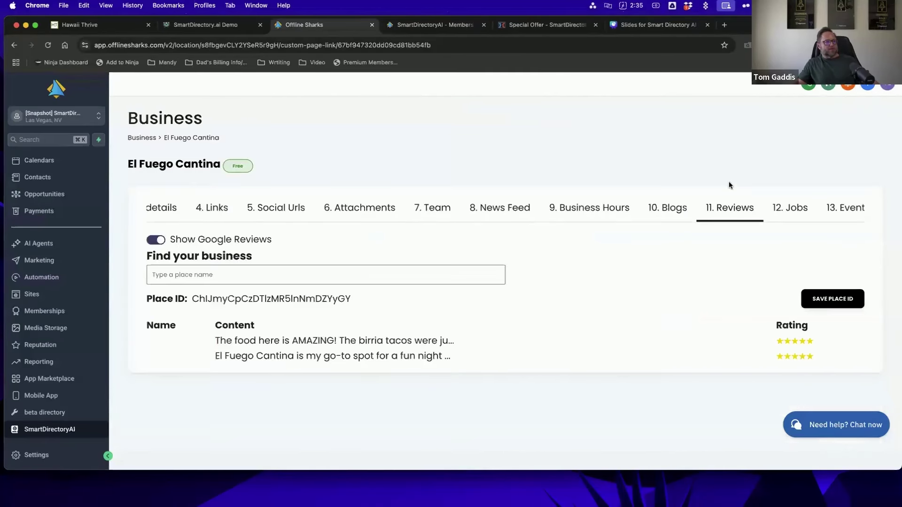
click(788, 208)
scroll(782, 180, right, 2)
click(823, 180)
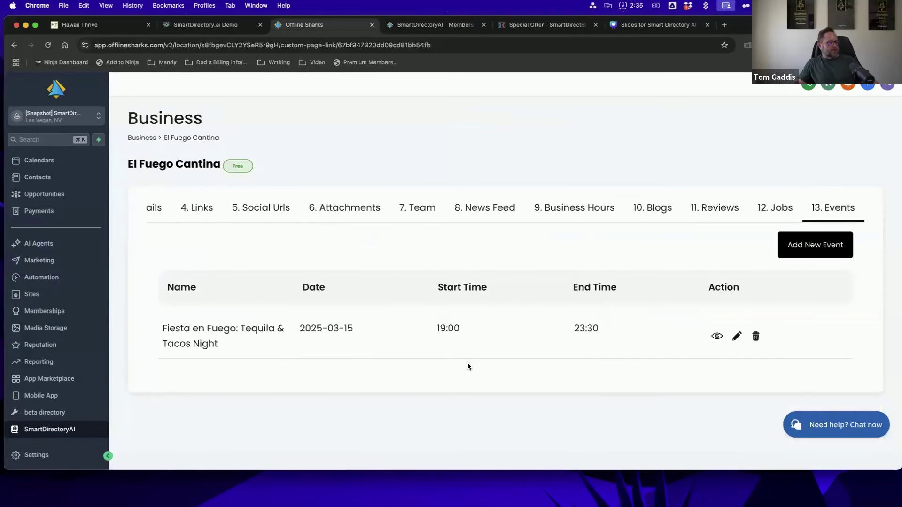
scroll(687, 211, left, 3)
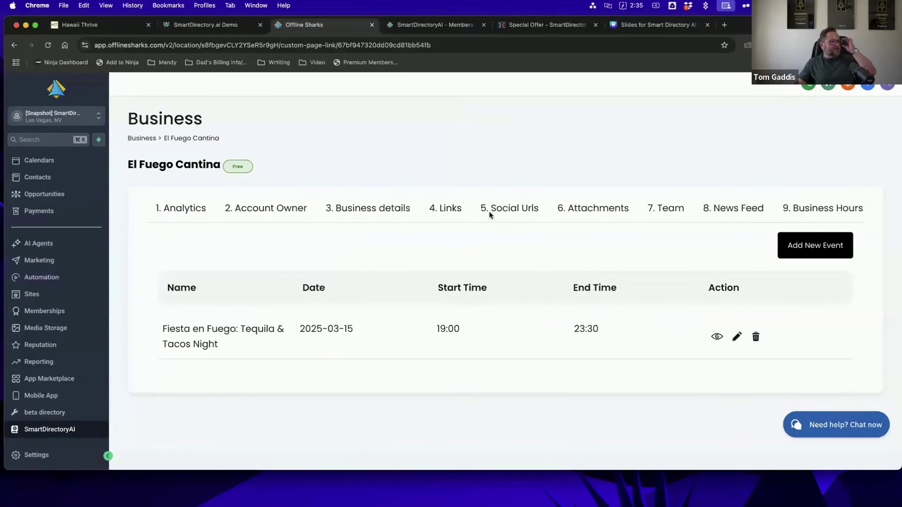
scroll(489, 214, up, 2)
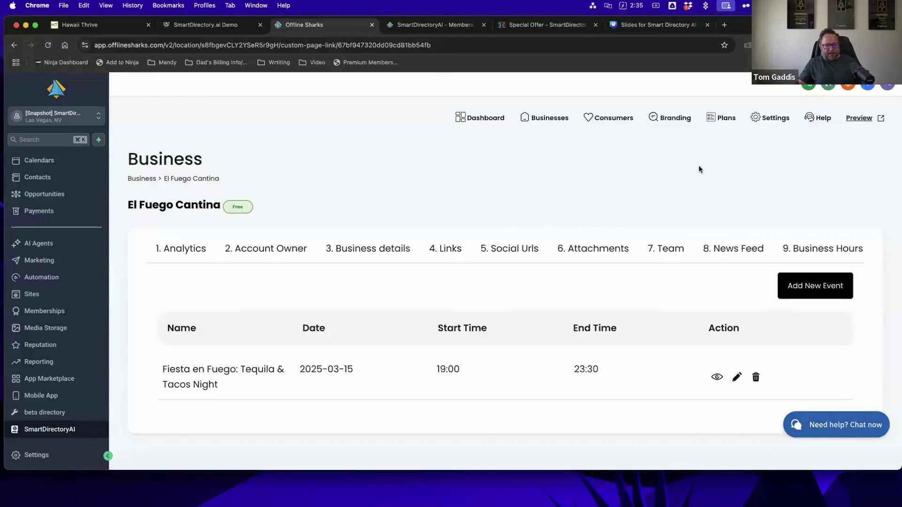
- Go to the directory's plans, open the Premium plan for editing, and examine its name, description, category and pricing fields
click(723, 121)
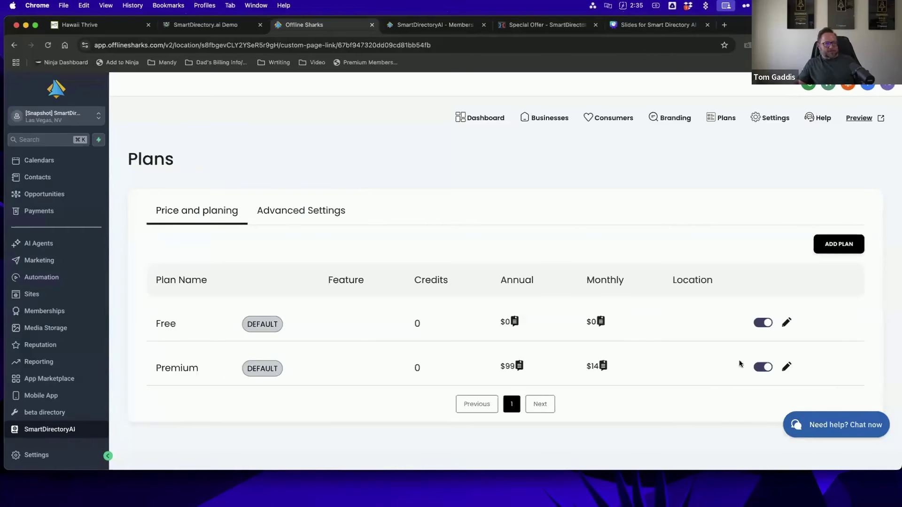
click(788, 367)
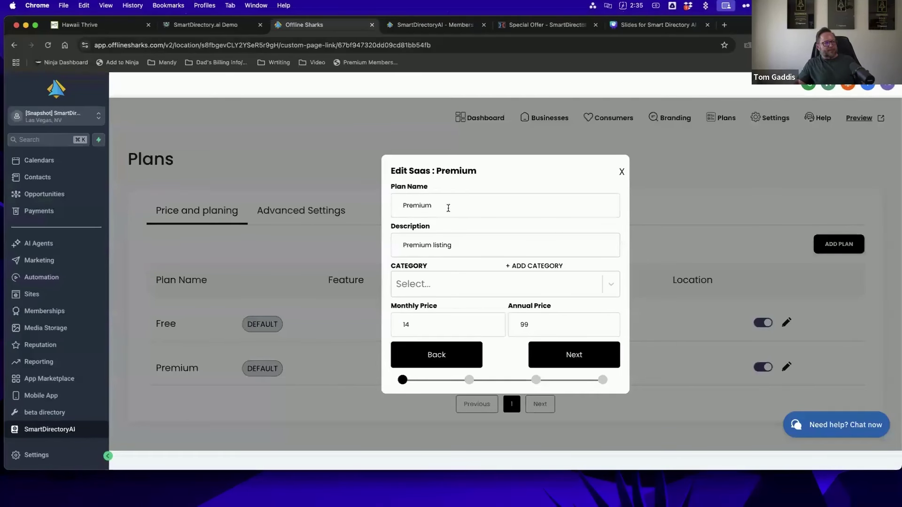
scroll(546, 247, down, 2)
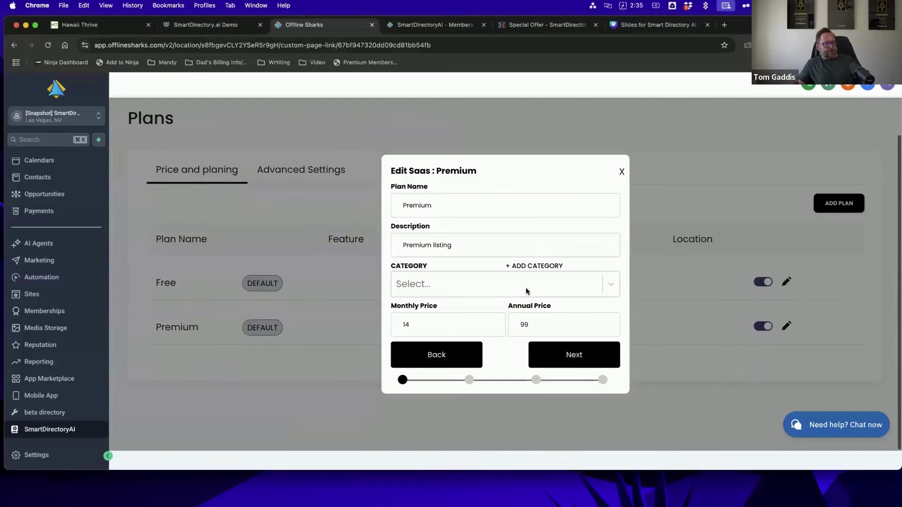
scroll(525, 287, down, 1)
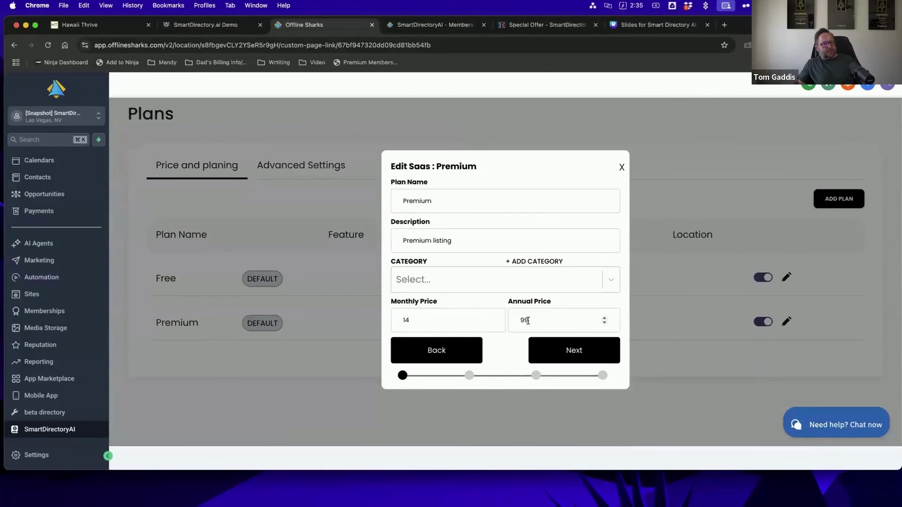
- Review the features that can be enabled for the Premium plan and continue to its trial period setting
click(580, 353)
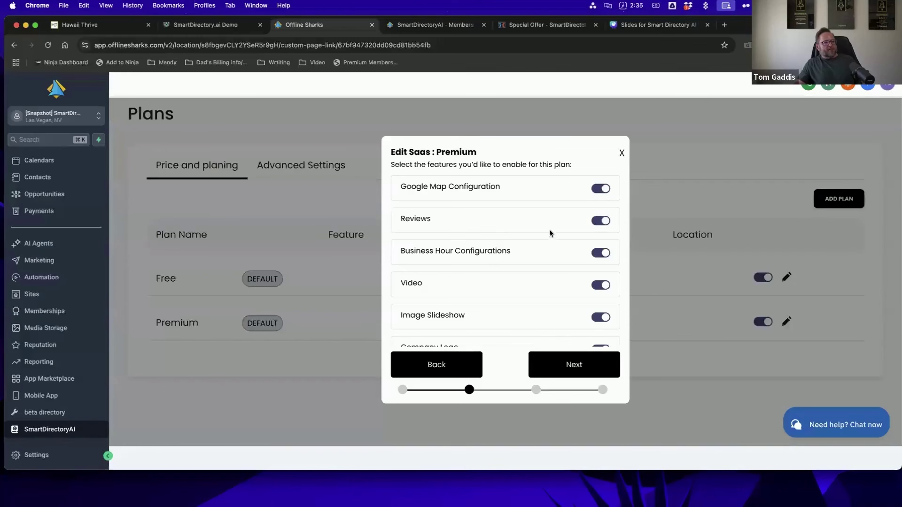
scroll(551, 232, down, 3)
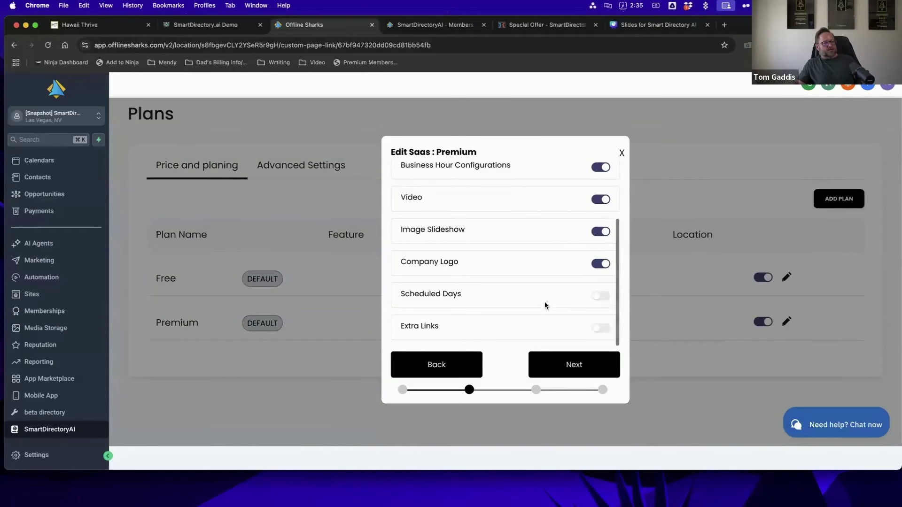
scroll(552, 314, up, 3)
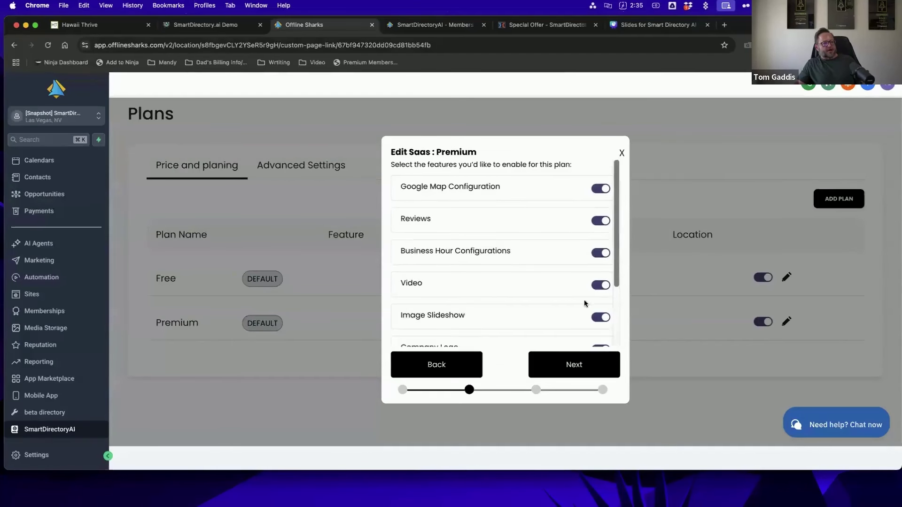
click(582, 366)
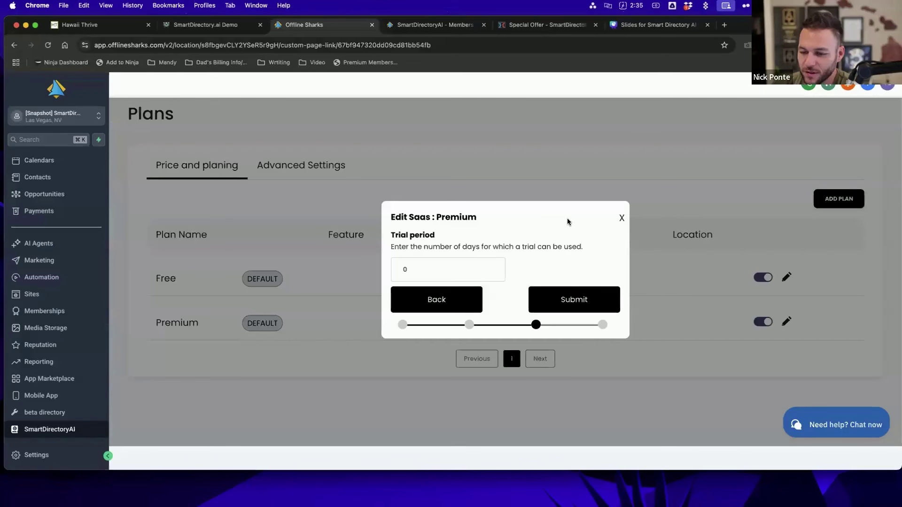
- Close the Premium plan editor without submitting and return to the list of plans
click(620, 218)
scroll(644, 202, up, 2)
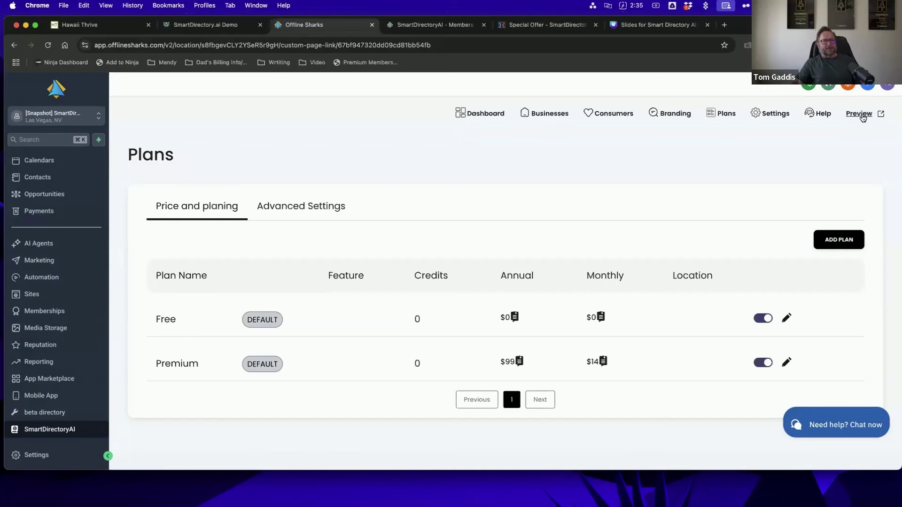
- Open the directory's settings and look through the profile's customer info and social link fields
click(776, 118)
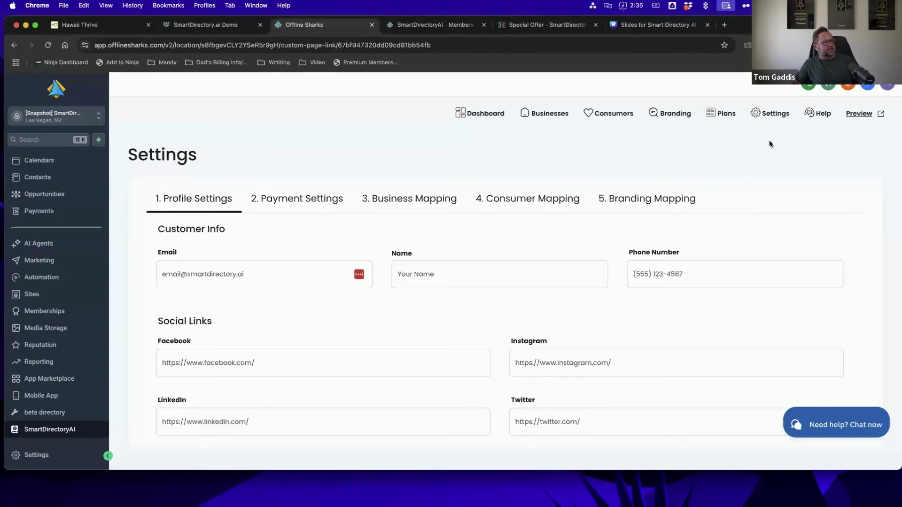
scroll(767, 213, down, 4)
scroll(753, 211, up, 4)
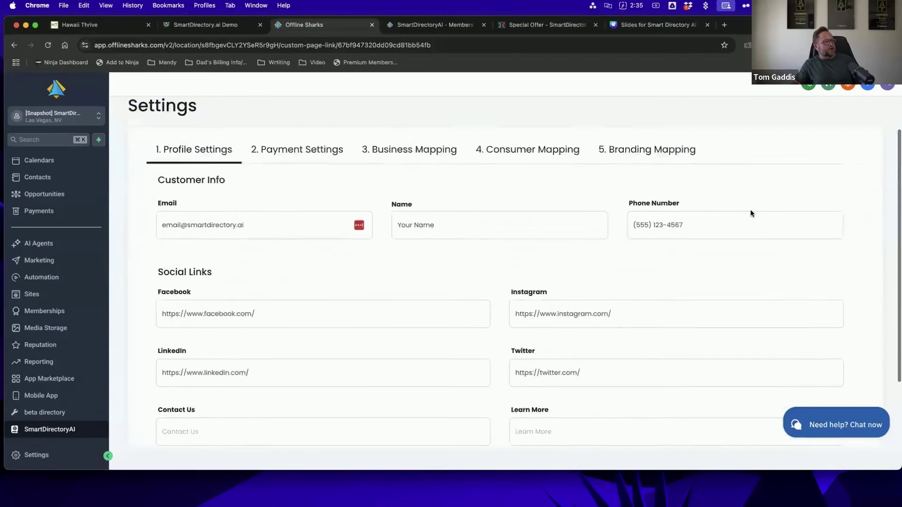
- Look through the payment settings and business field mapping, ending back at the profile settings
click(315, 205)
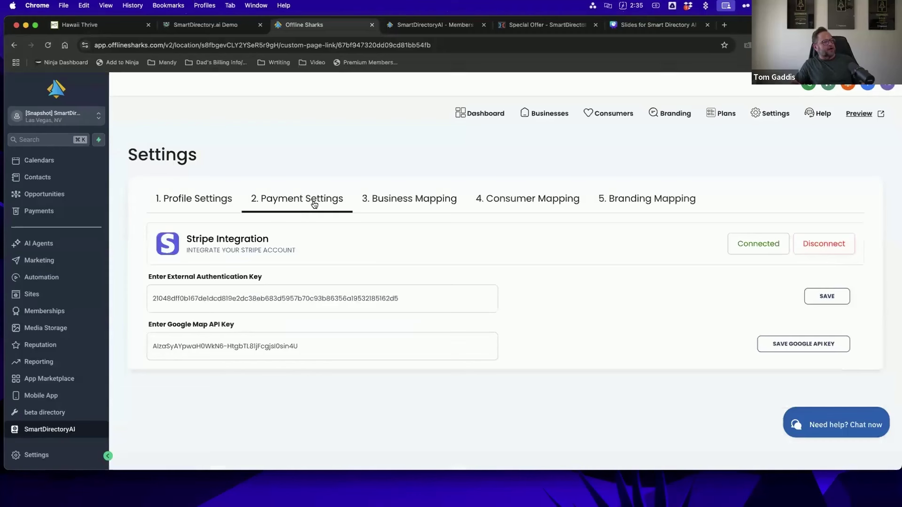
click(412, 204)
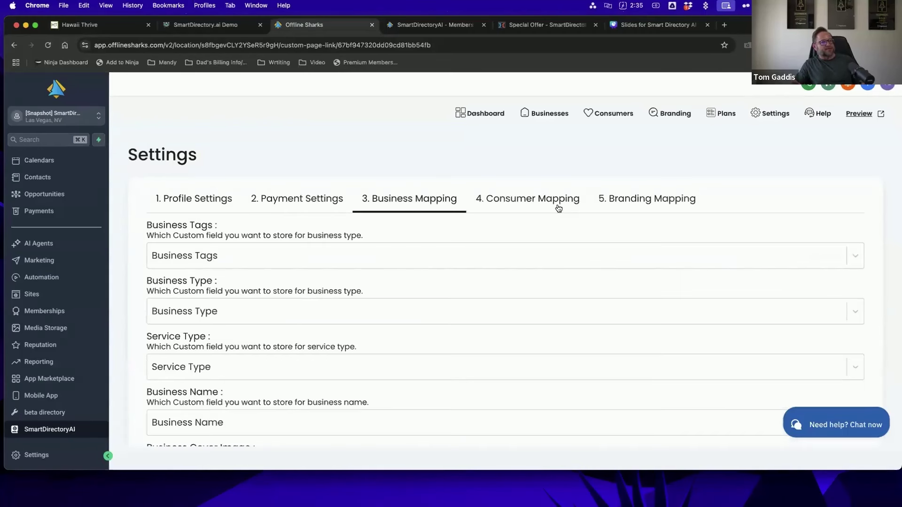
click(207, 198)
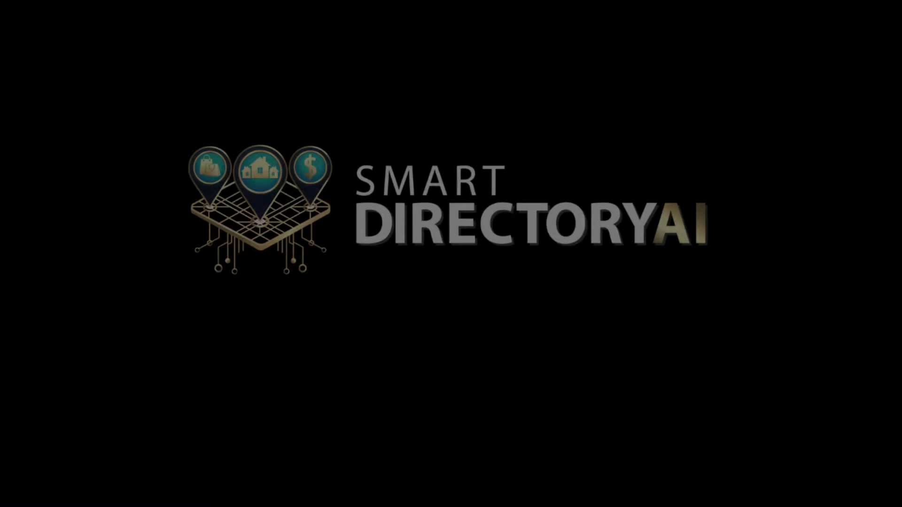